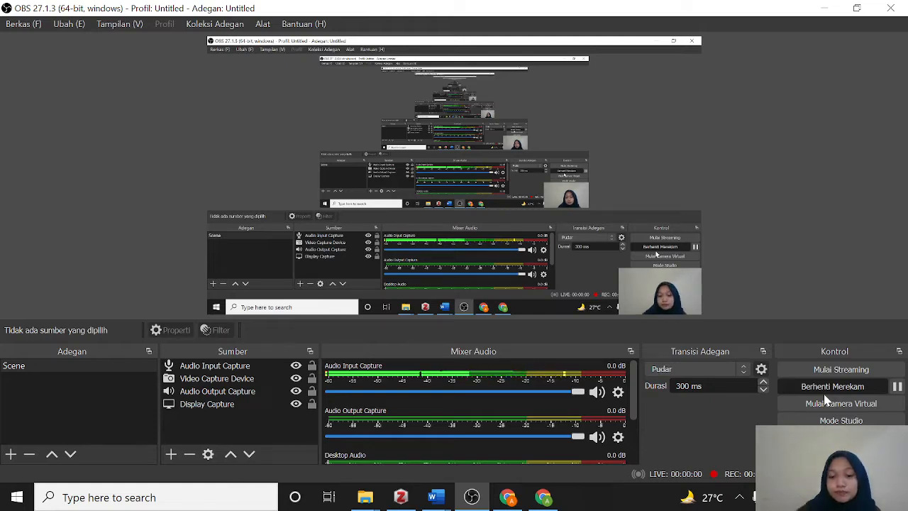
# Step: Switch to Chrome, open the Zotero Downloads page from the Google results and view the Windows and Chrome Connector options
pyautogui.click(400, 497)
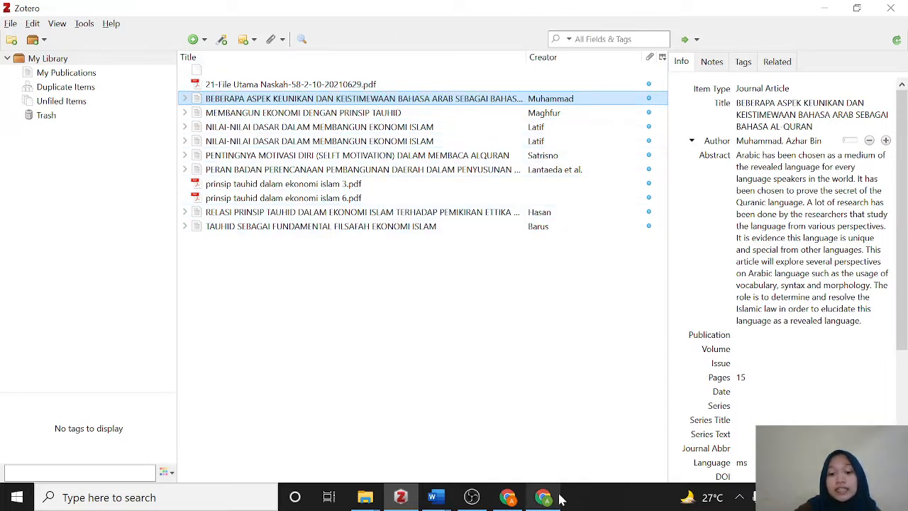
pyautogui.moveTo(551, 501)
pyautogui.click(511, 412)
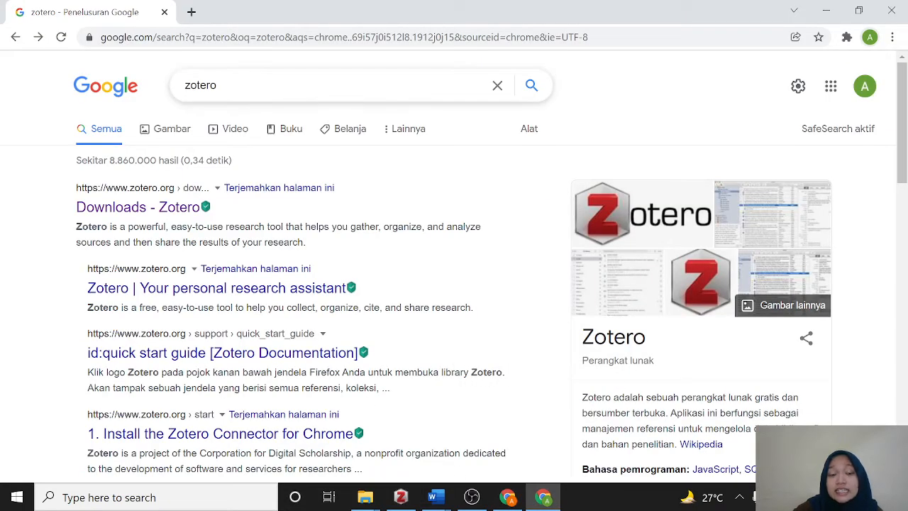
pyautogui.click(143, 210)
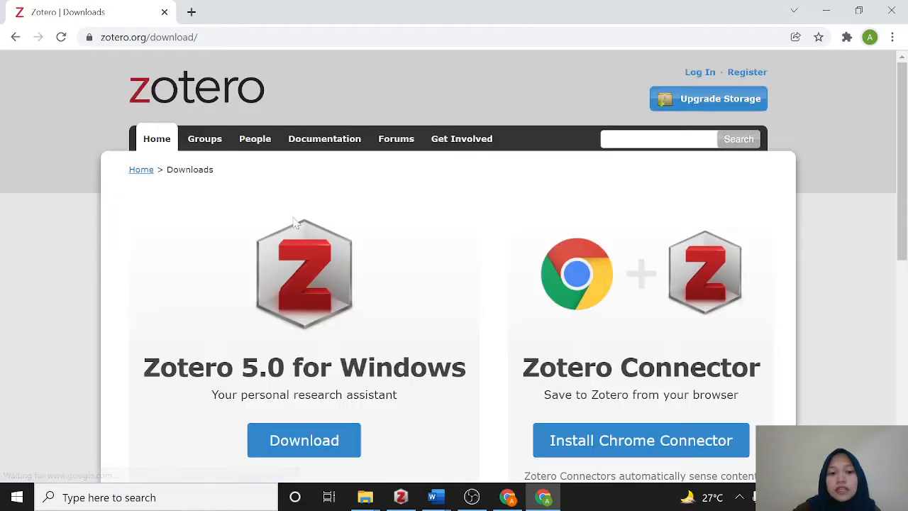
pyautogui.scroll(-1, 355, 253)
pyautogui.scroll(-1, 354, 253)
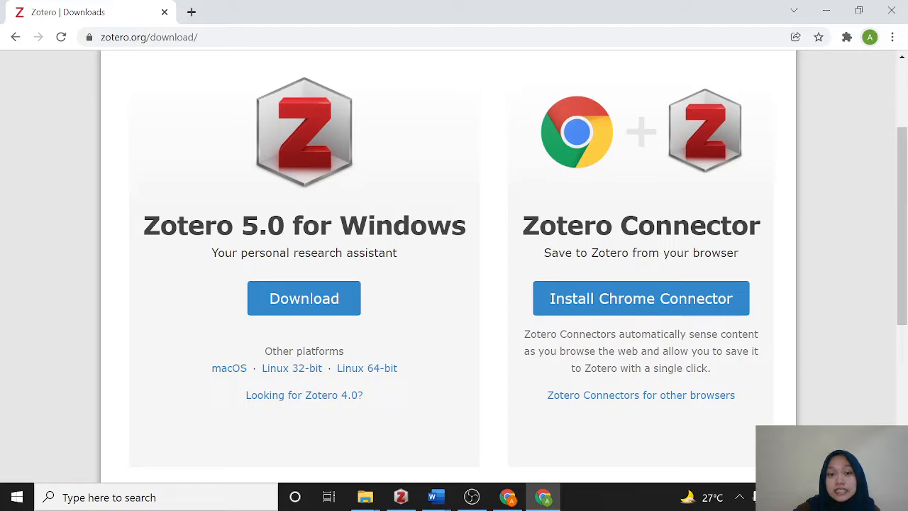
# Step: In Zotero, check the installation status of the Microsoft Word add-in in the Cite preferences, and close the preferences
pyautogui.click(404, 498)
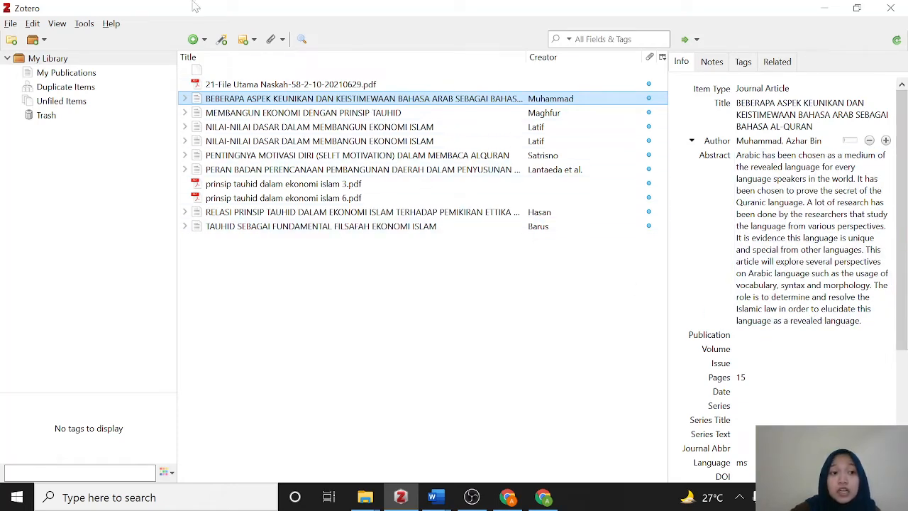
pyautogui.click(33, 24)
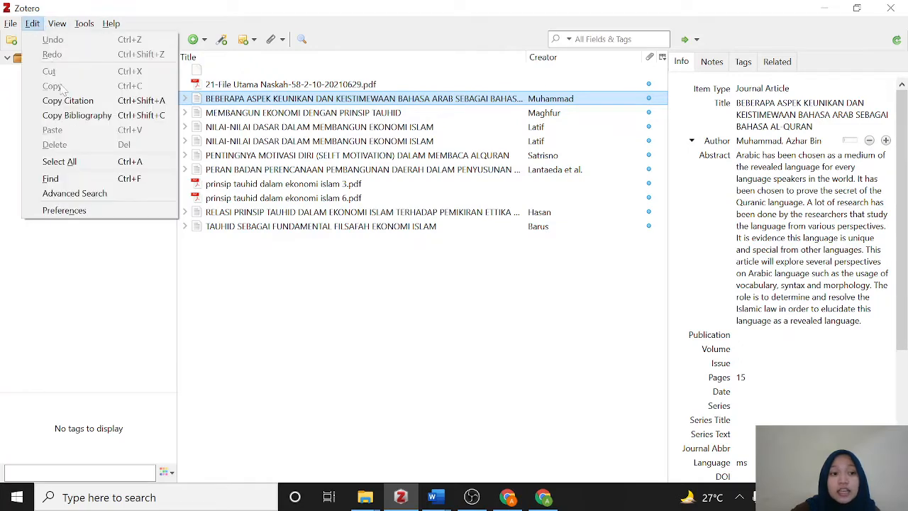
pyautogui.click(105, 215)
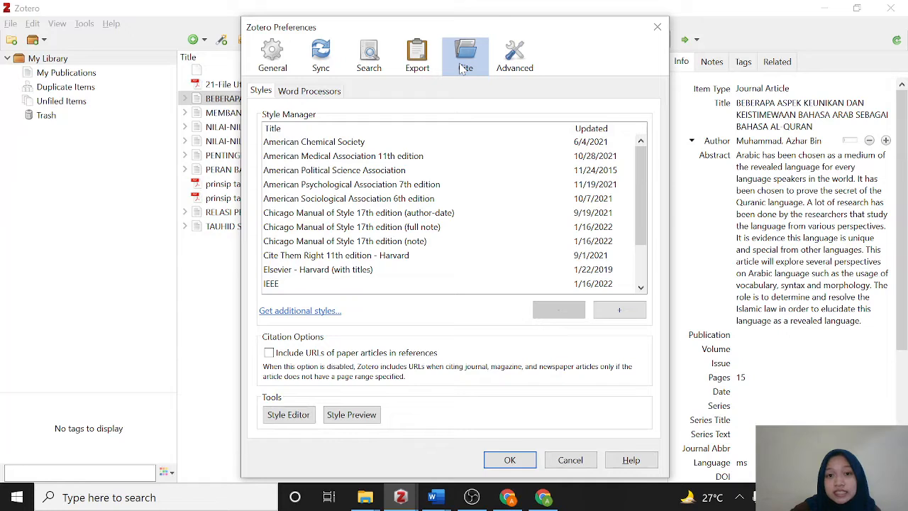
pyautogui.click(298, 95)
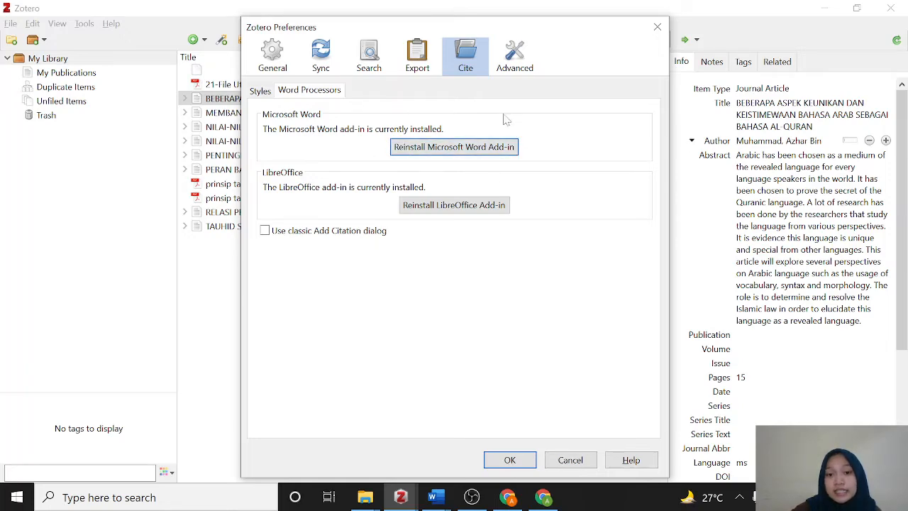
pyautogui.click(657, 27)
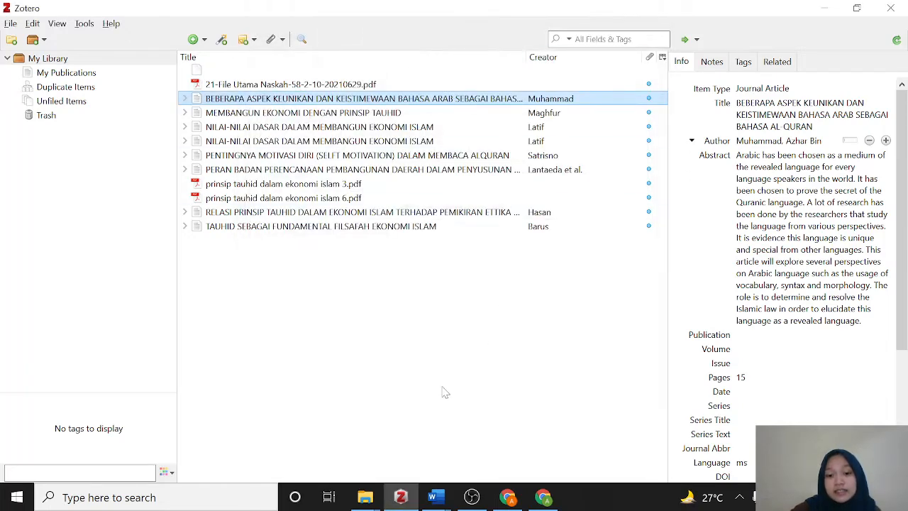
# Step: View the Akidah article in Word and return to the Zotero library
pyautogui.moveTo(435, 497)
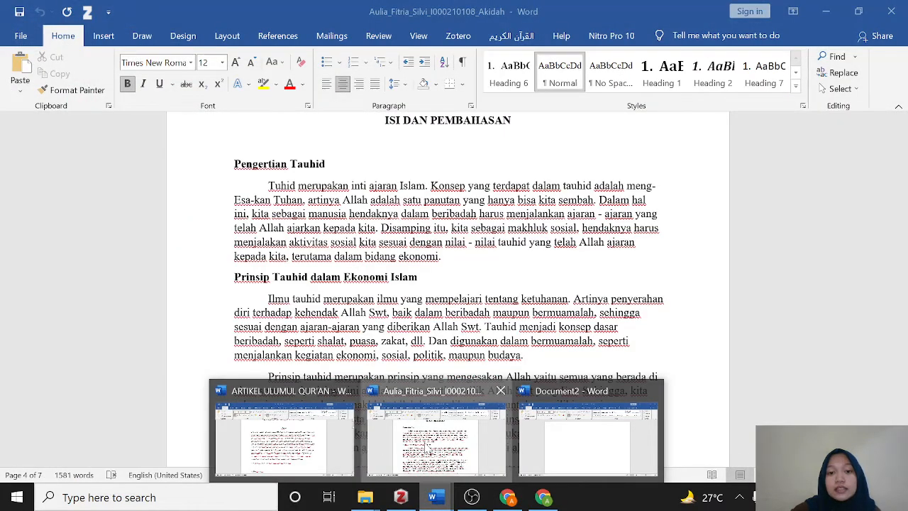
pyautogui.click(431, 443)
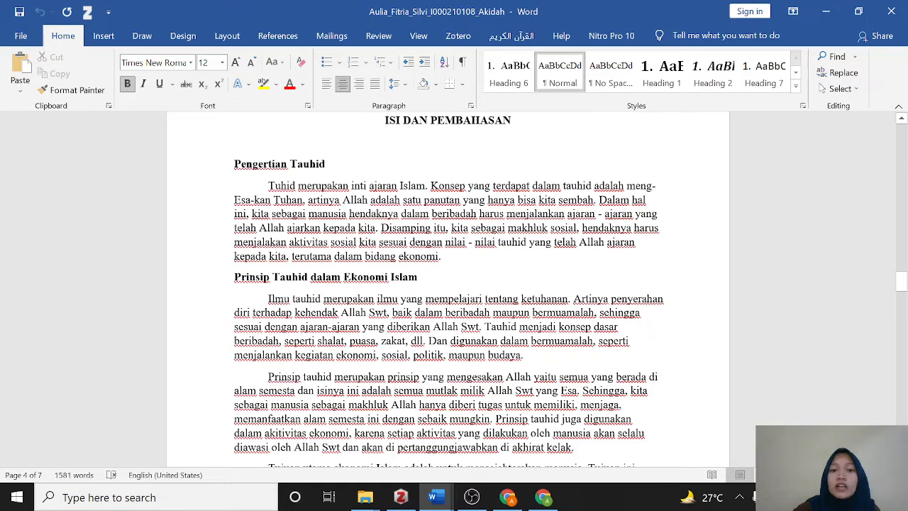
pyautogui.click(401, 497)
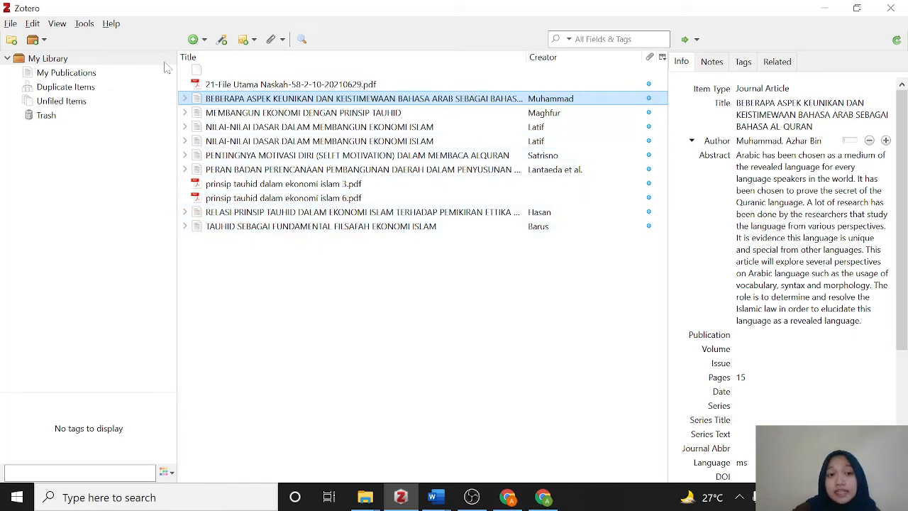
pyautogui.click(192, 40)
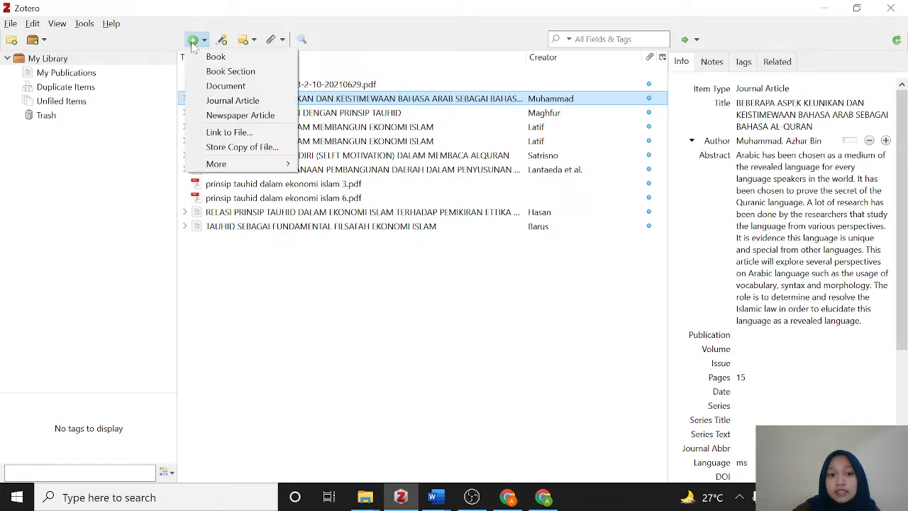
pyautogui.click(228, 147)
pyautogui.scroll(-10, 216, 164)
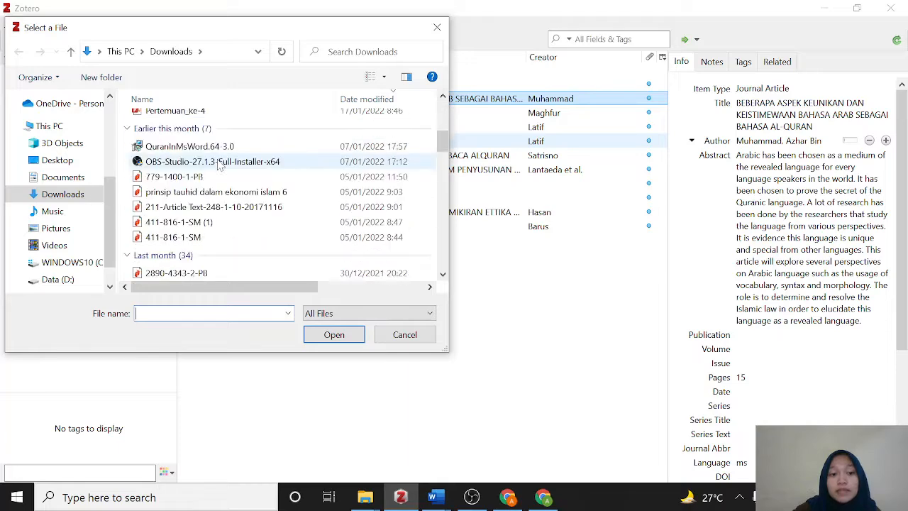
pyautogui.scroll(-15, 220, 165)
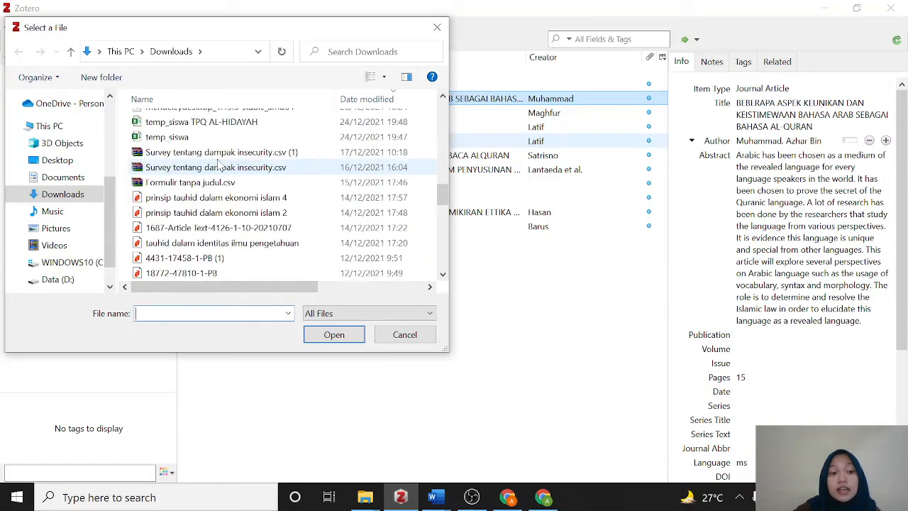
pyautogui.scroll(-8, 220, 165)
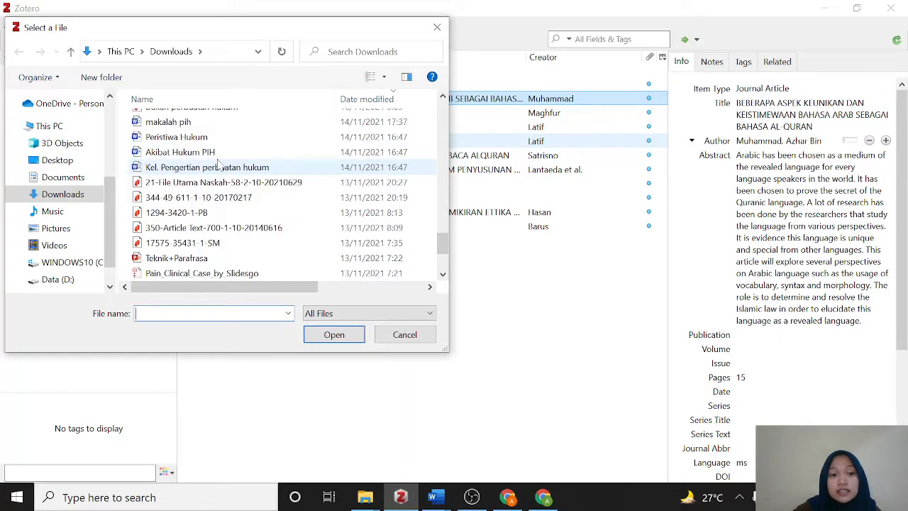
pyautogui.scroll(2, 220, 164)
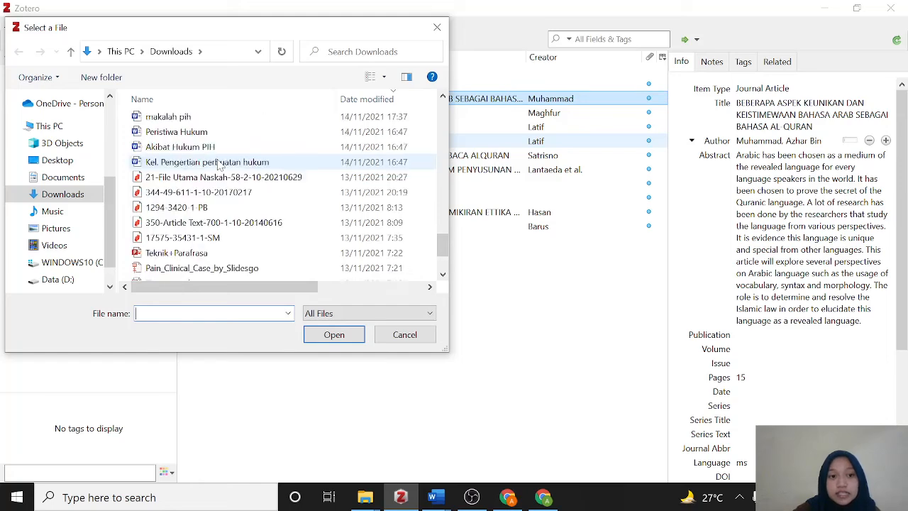
pyautogui.click(229, 198)
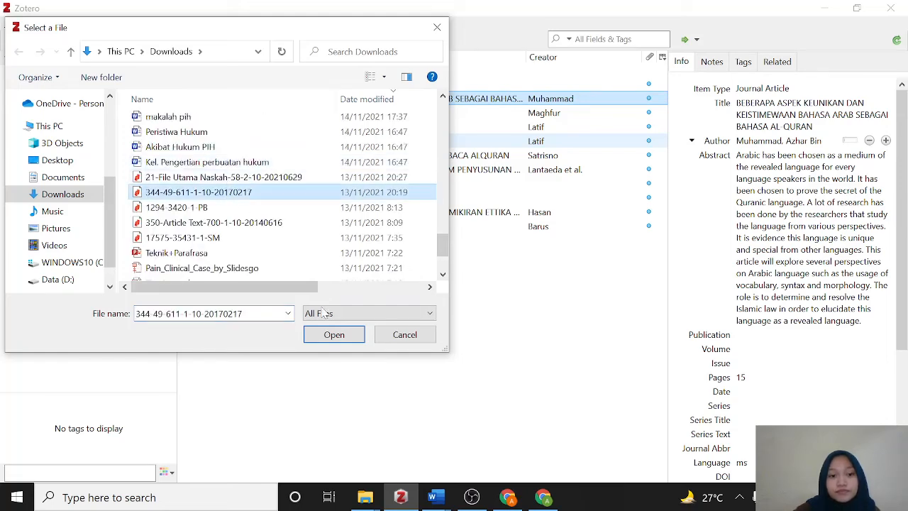
pyautogui.click(327, 337)
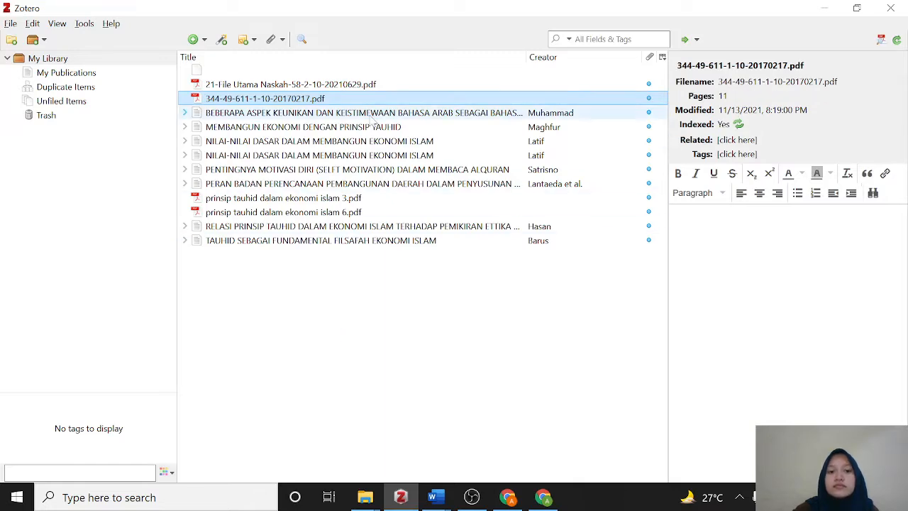
pyautogui.click(368, 115)
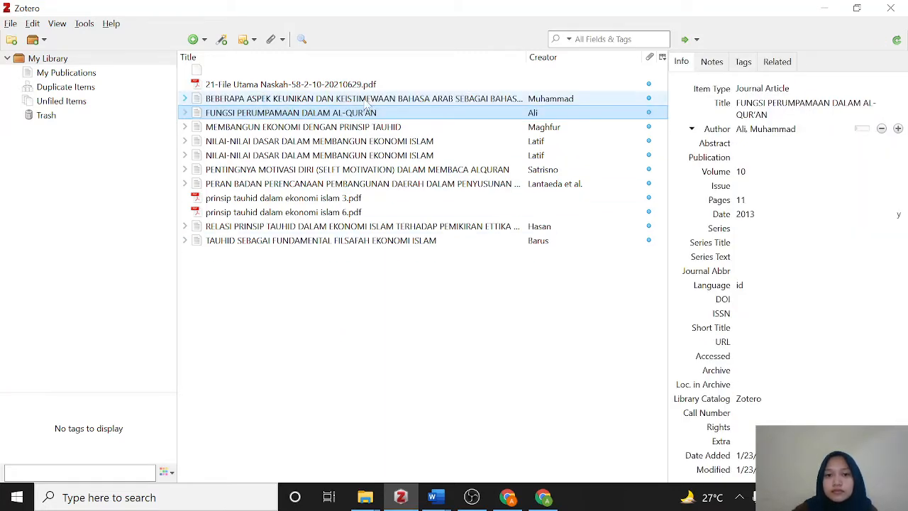
pyautogui.click(367, 100)
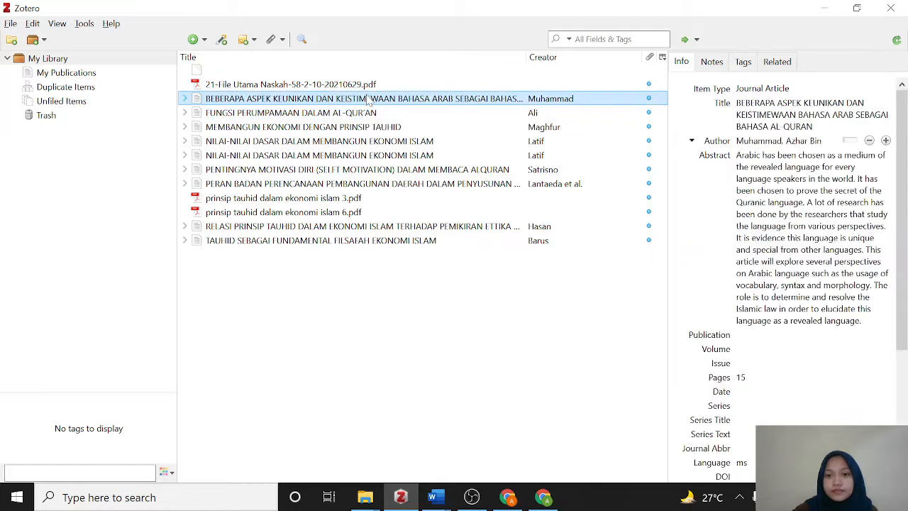
# Step: Switch to the Akidah article in Word and start a Zotero citation, accepting American Psychological Association (APA) 7th edition as the citation style
pyautogui.moveTo(434, 496)
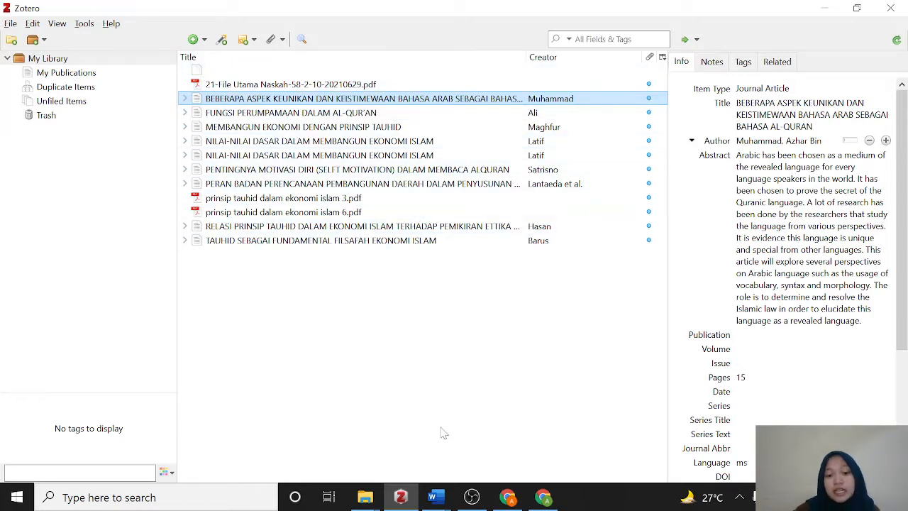
pyautogui.click(436, 496)
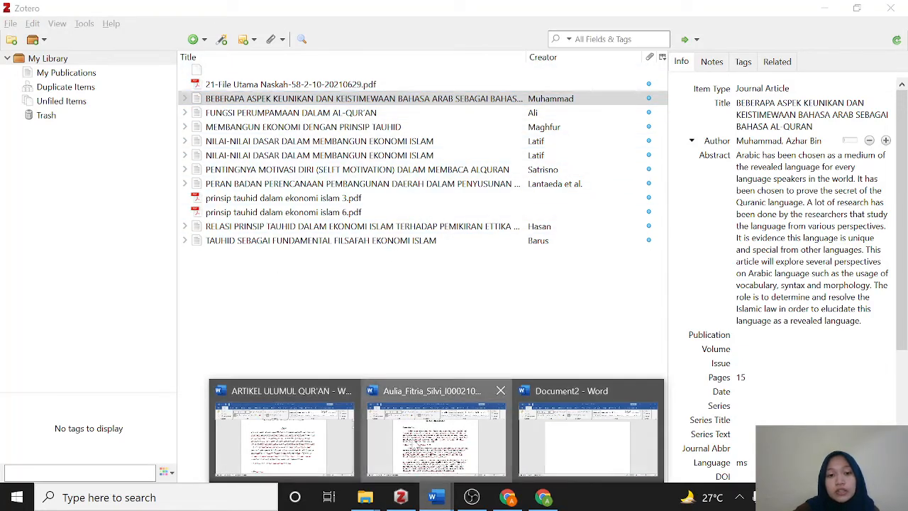
pyautogui.click(436, 432)
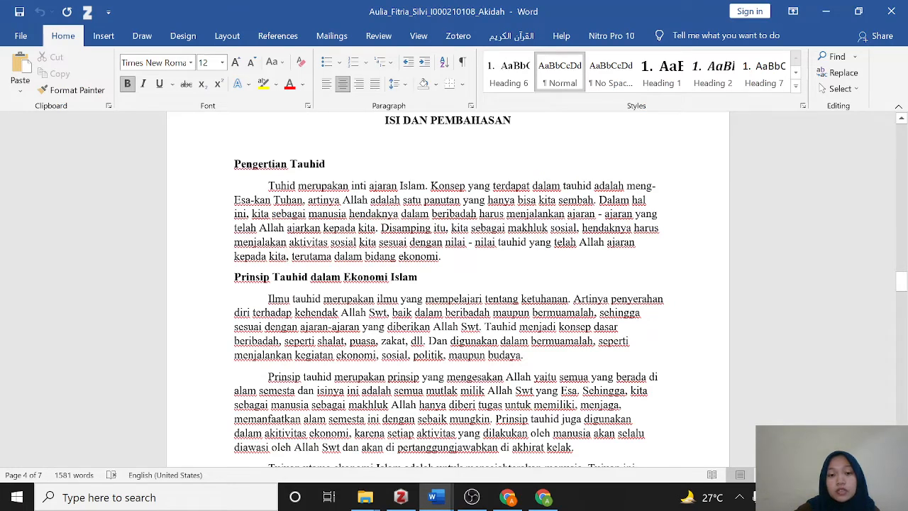
pyautogui.click(456, 36)
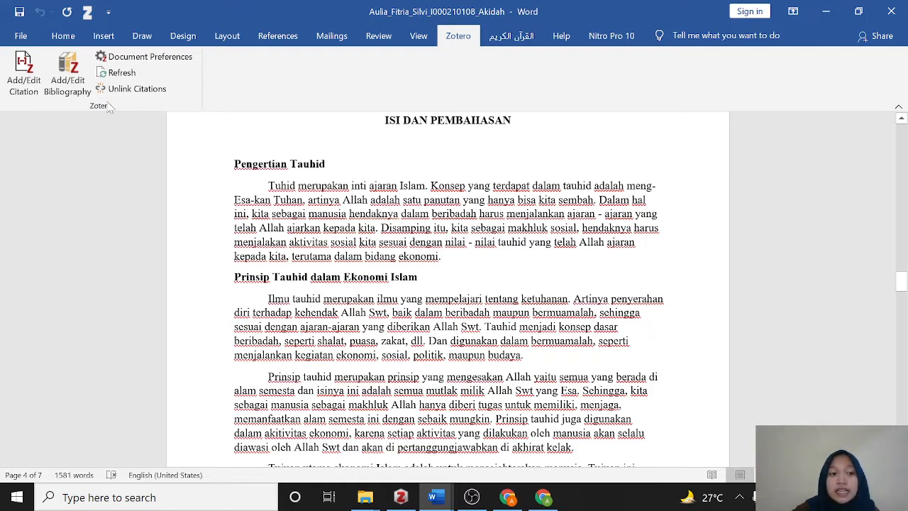
pyautogui.click(23, 82)
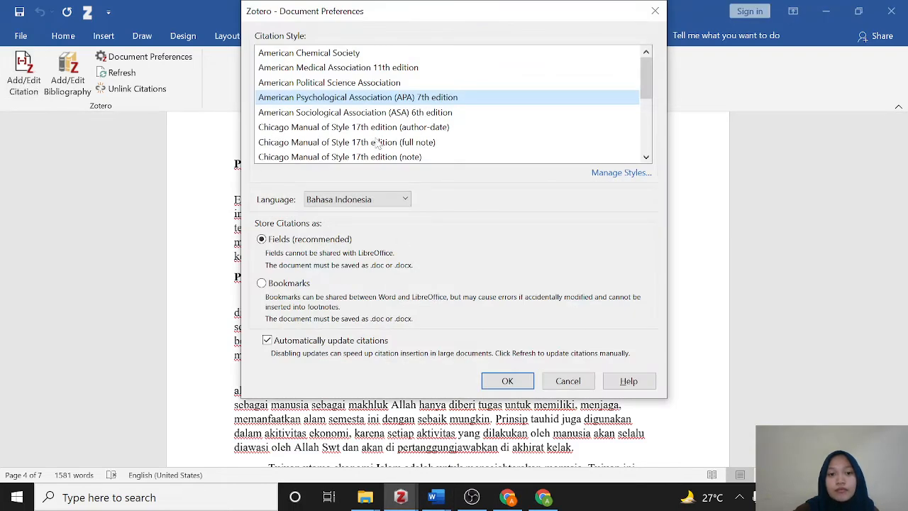
pyautogui.click(507, 380)
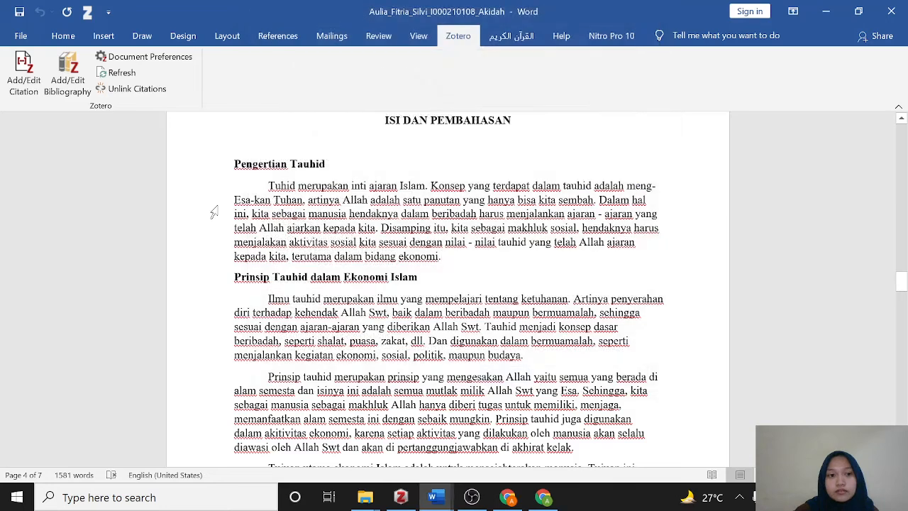
# Step: Insert a citation of FUNGSI PERUMPAMAAN DALAM AL-QUR'AN at the end of the Pengertian Tauhid paragraph
pyautogui.click(28, 77)
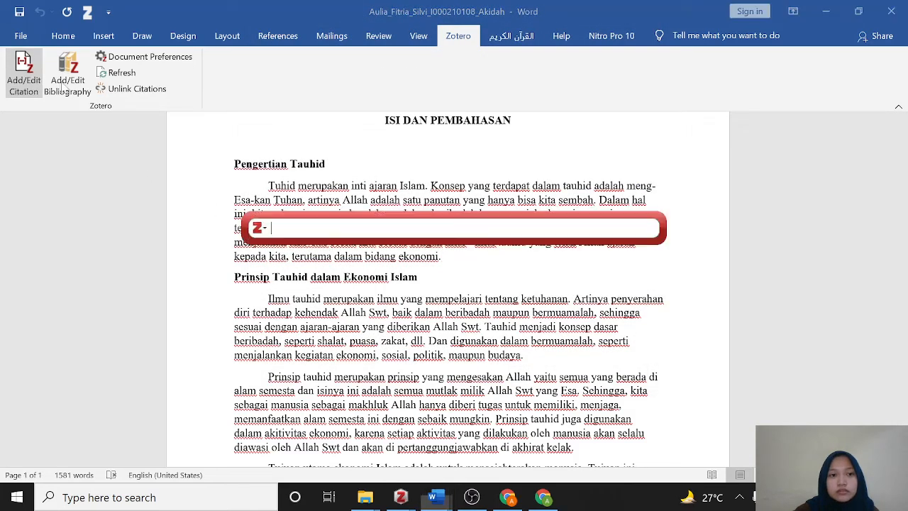
pyautogui.write('ali')
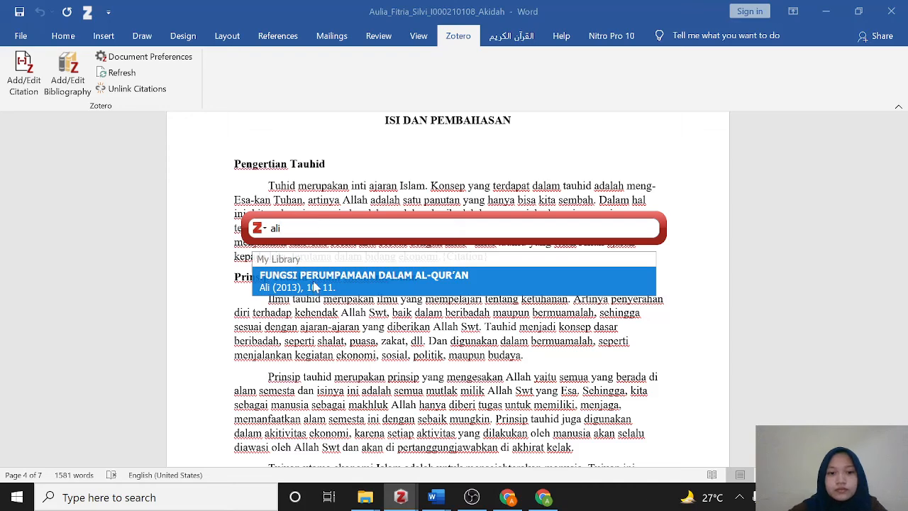
pyautogui.click(315, 287)
pyautogui.press('Return')
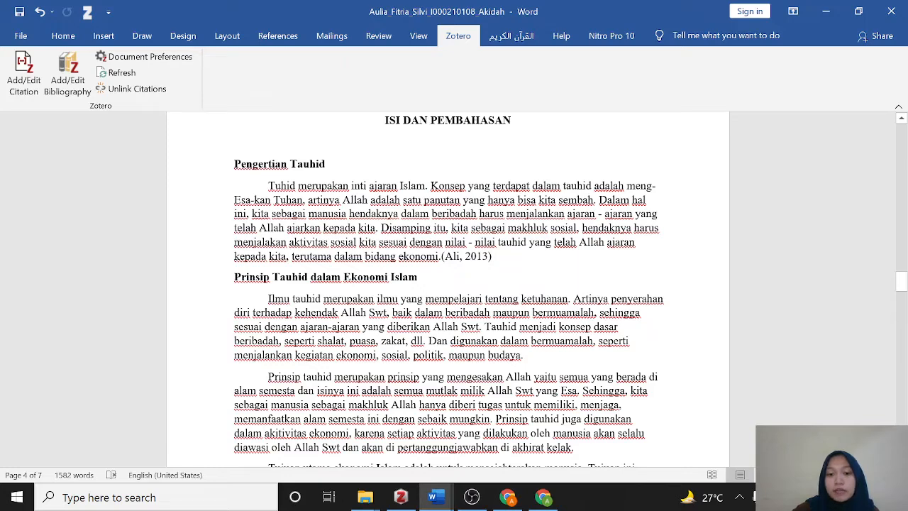
# Step: Insert a citation of BEBERAPA ASPEK KEUNIKAN DAN KEISTIMEWAAN BAHASA ARAB at the end of the first paragraph under Prinsip Tauhid dalam Ekonomi Islam
pyautogui.click(459, 256)
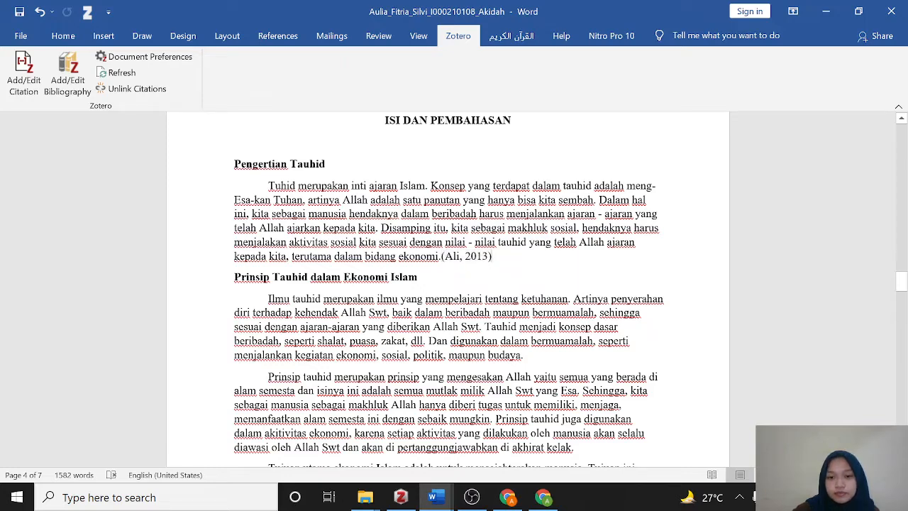
pyautogui.scroll(-2, 447, 284)
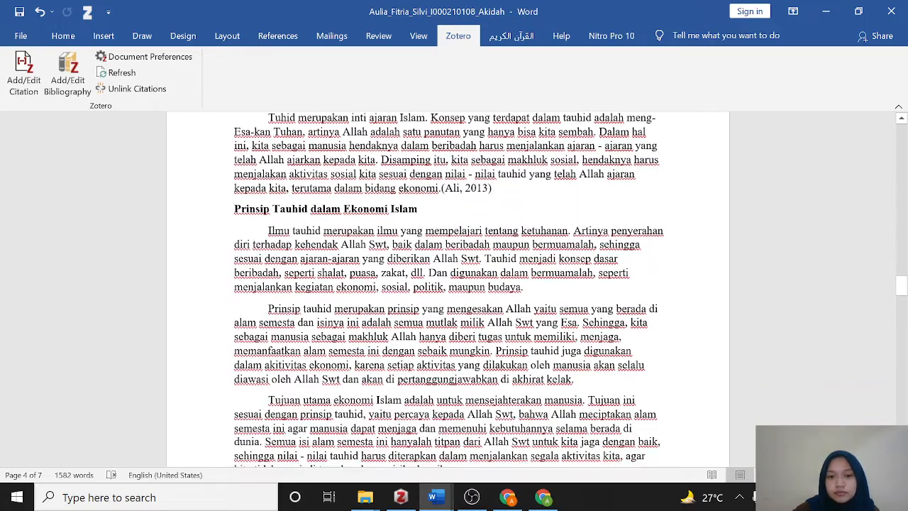
pyautogui.click(32, 87)
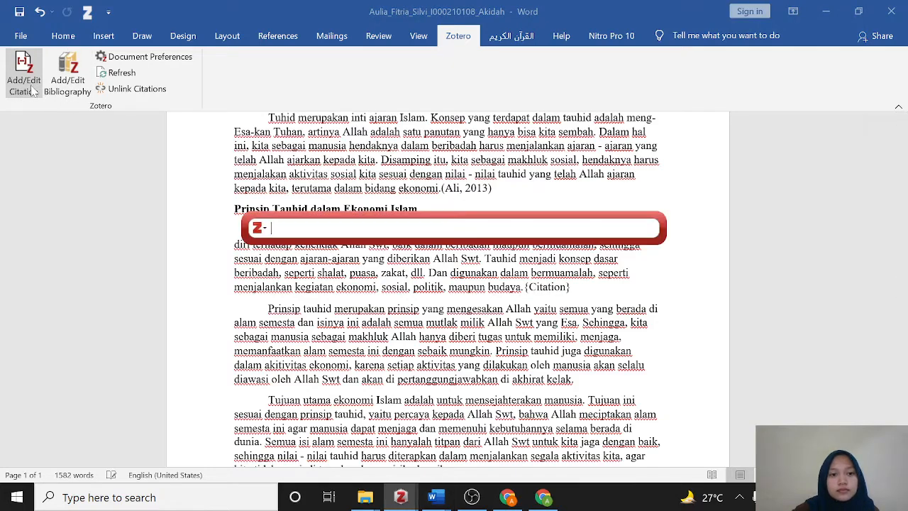
pyautogui.write('muha')
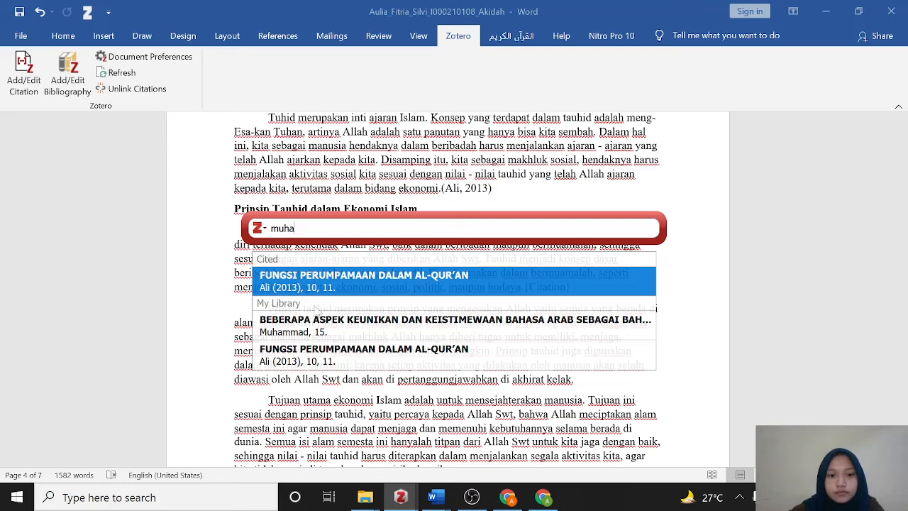
pyautogui.click(319, 334)
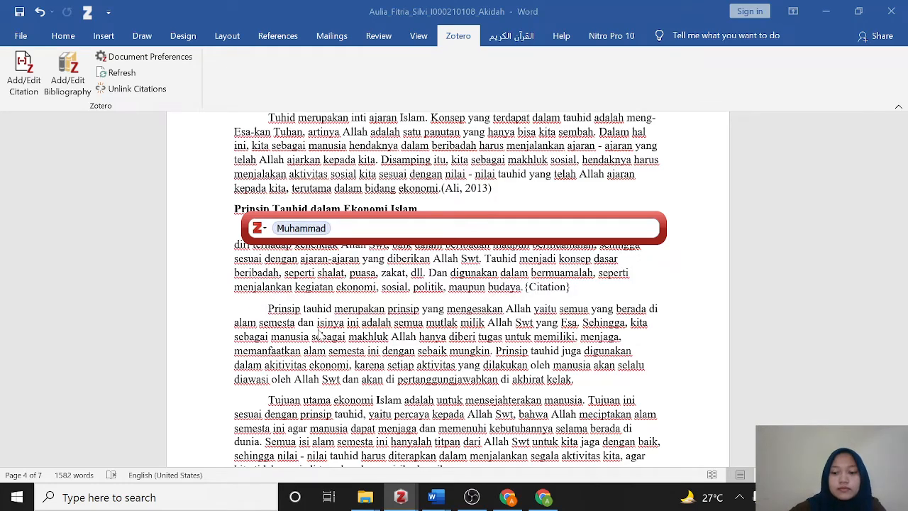
pyautogui.press('Return')
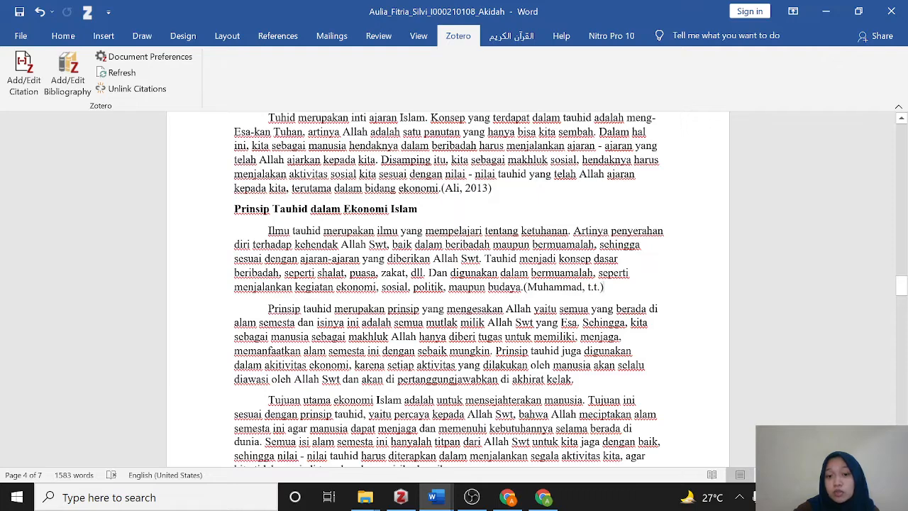
# Step: Review the citations under Pengertian Tauhid and at the end of the first Prinsip Tauhid dalam Ekonomi Islam paragraph
pyautogui.click(462, 188)
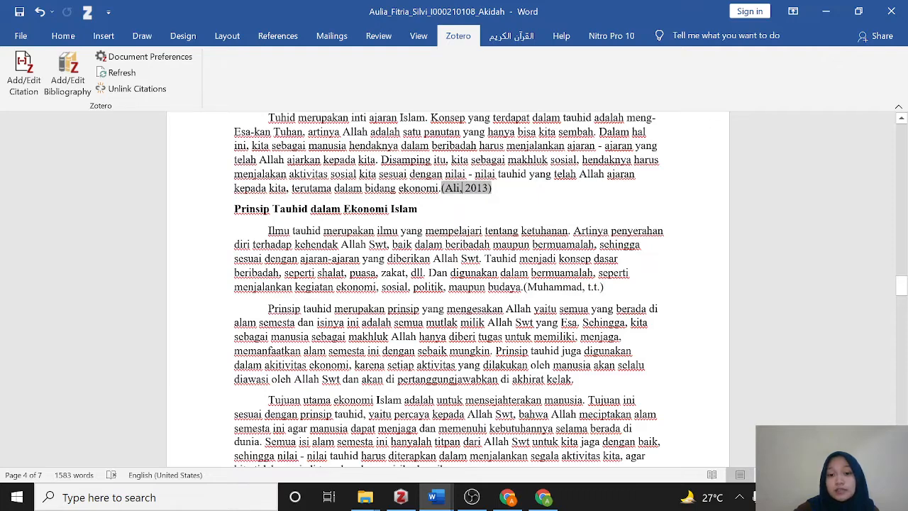
pyautogui.click(564, 286)
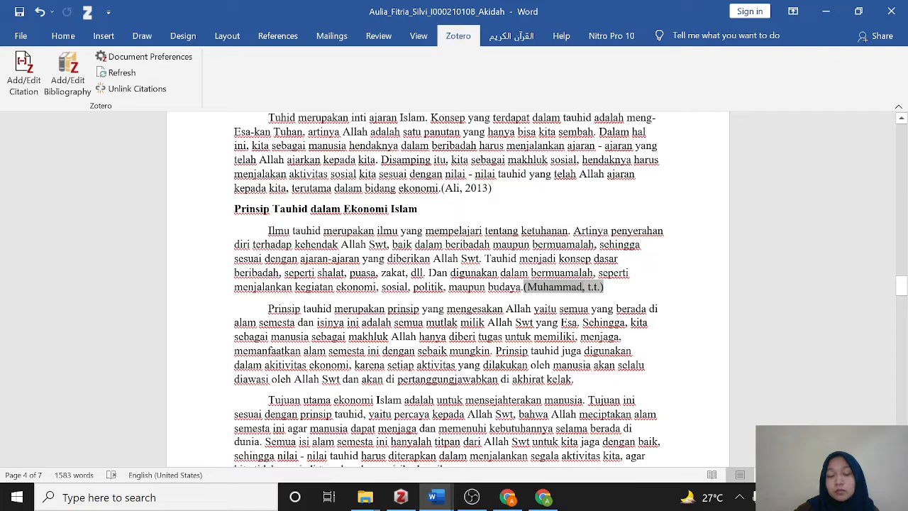
pyautogui.scroll(-5, 447, 283)
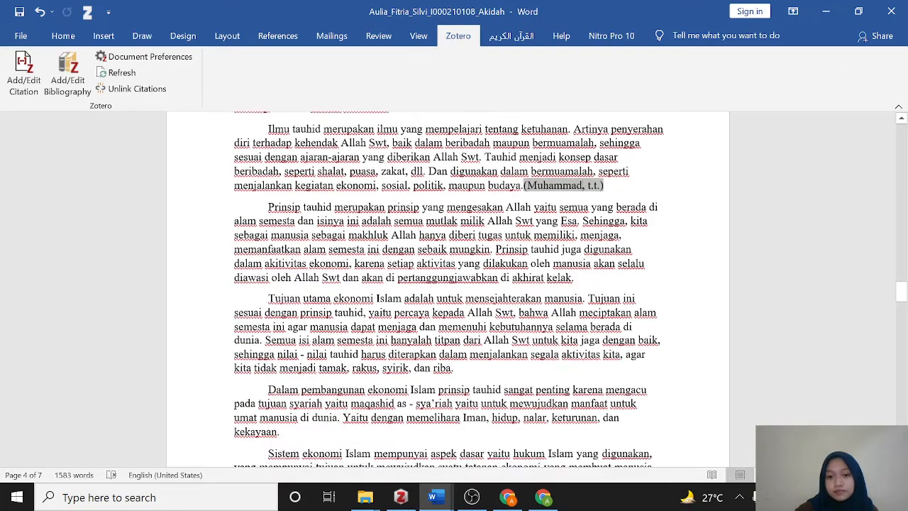
pyautogui.click(470, 505)
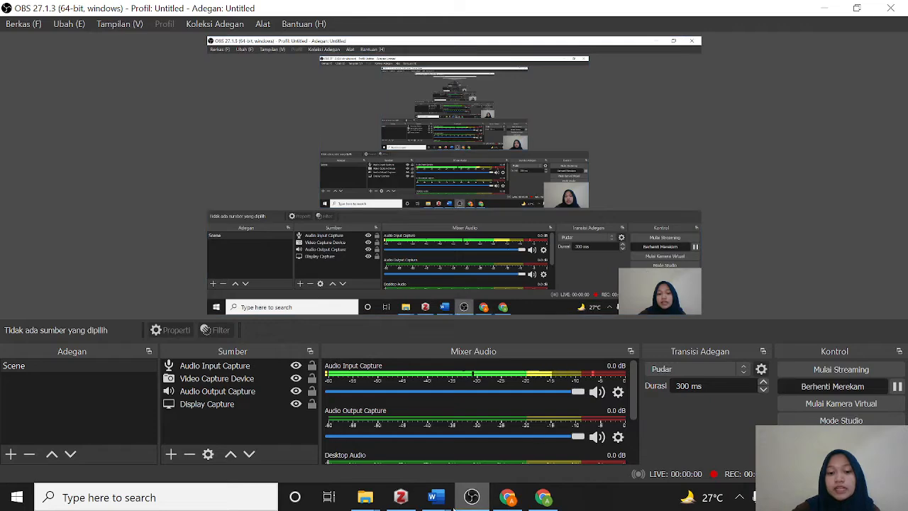
pyautogui.moveTo(434, 502)
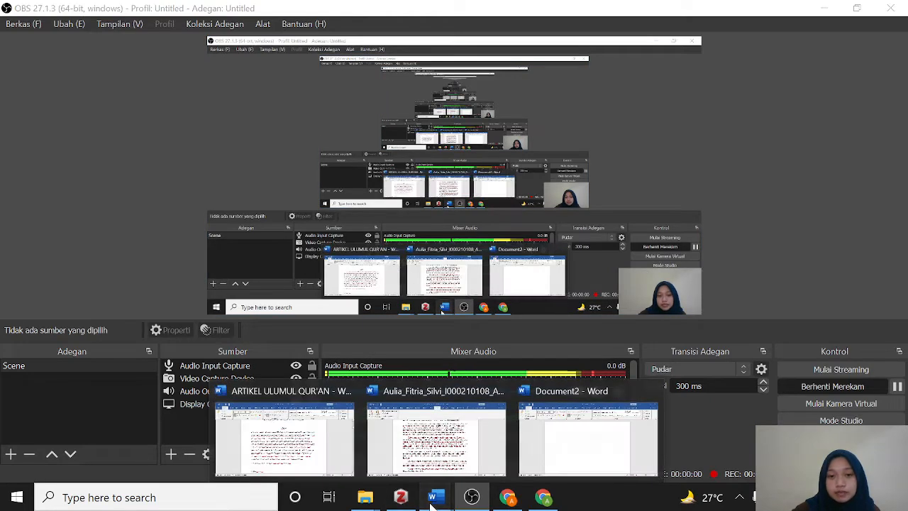
pyautogui.click(435, 432)
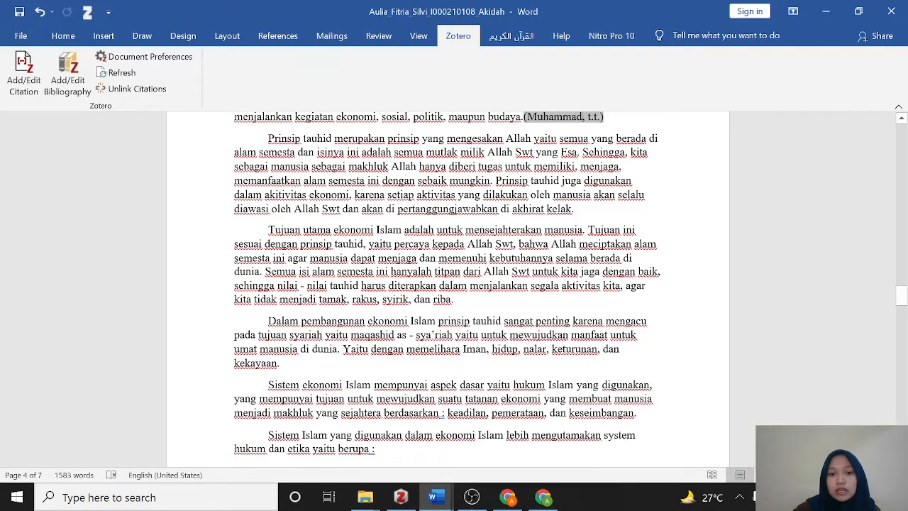
# Step: Insert a citation of NILAI-NILAI DASAR DALAM MEMBANGUN EKONOMI ISLAM at the end of the paragraph beginning "Tujuan utama ekonomi Islam"
pyautogui.click(454, 299)
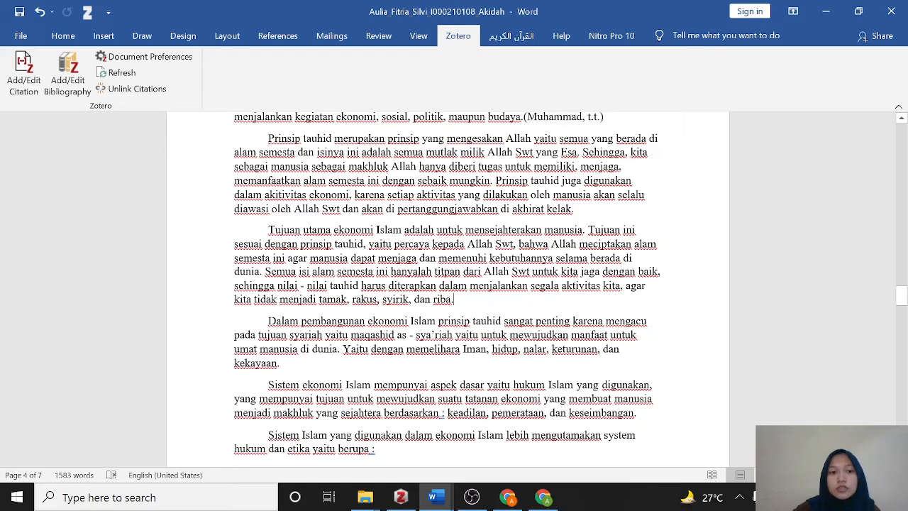
pyautogui.click(23, 71)
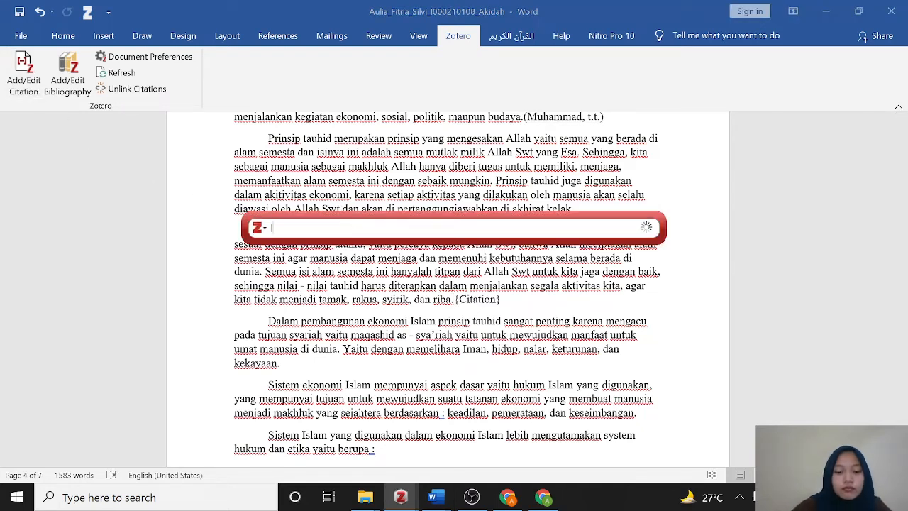
pyautogui.write('lat')
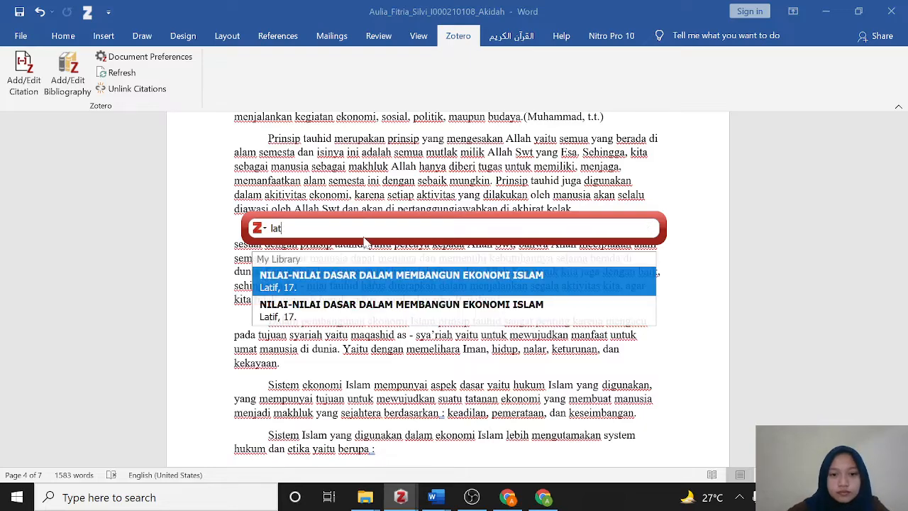
pyautogui.click(369, 284)
pyautogui.press('Return')
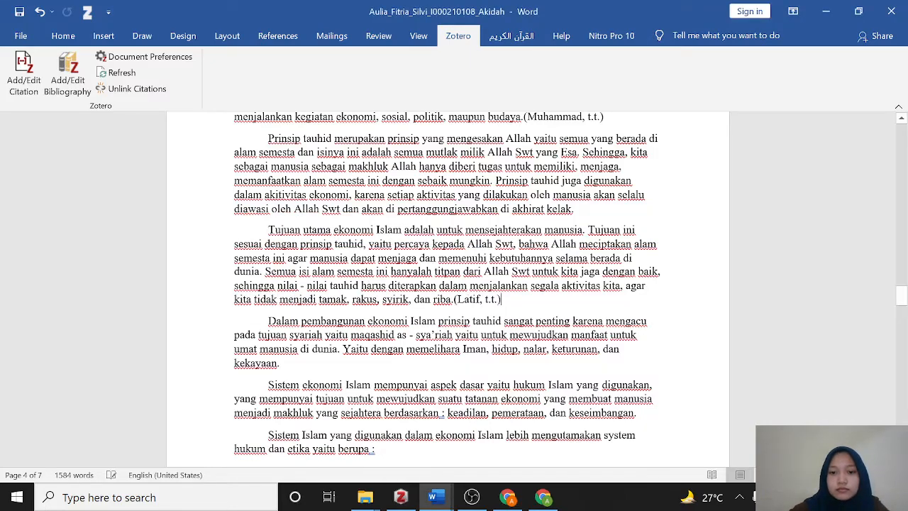
# Step: Cite MEMBANGUN EKONOMI DENGAN PRINSIP TAUHID at the end of the paragraph beginning "Ekonomi Islam merupakan prinsip tauhid"
pyautogui.scroll(-8, 486, 378)
pyautogui.scroll(-12, 447, 284)
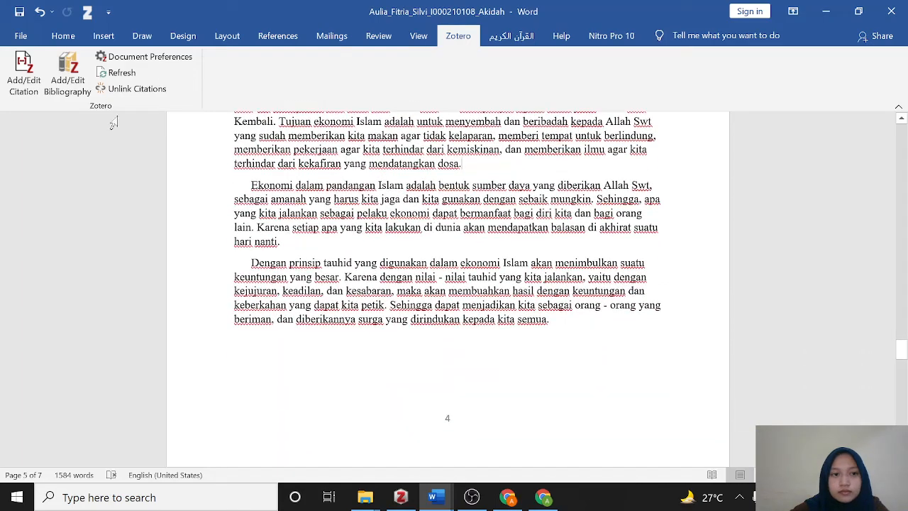
pyautogui.click(23, 71)
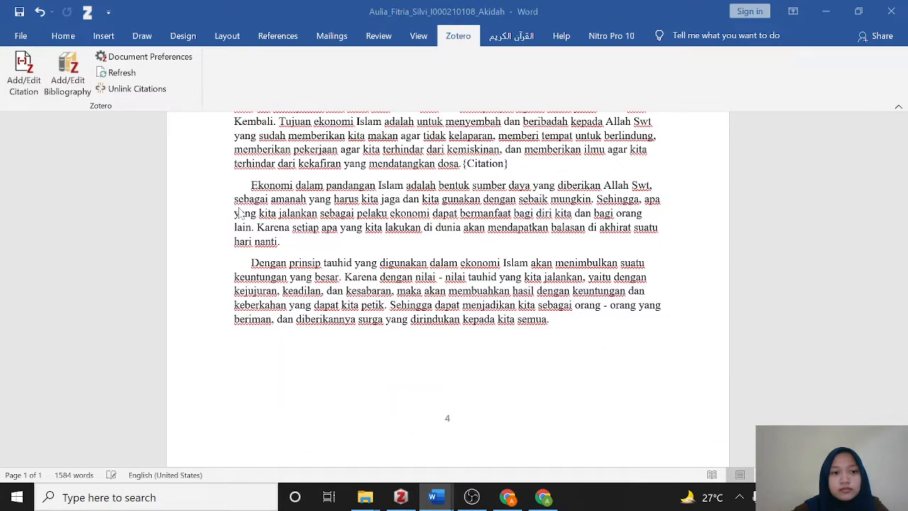
pyautogui.write('mag')
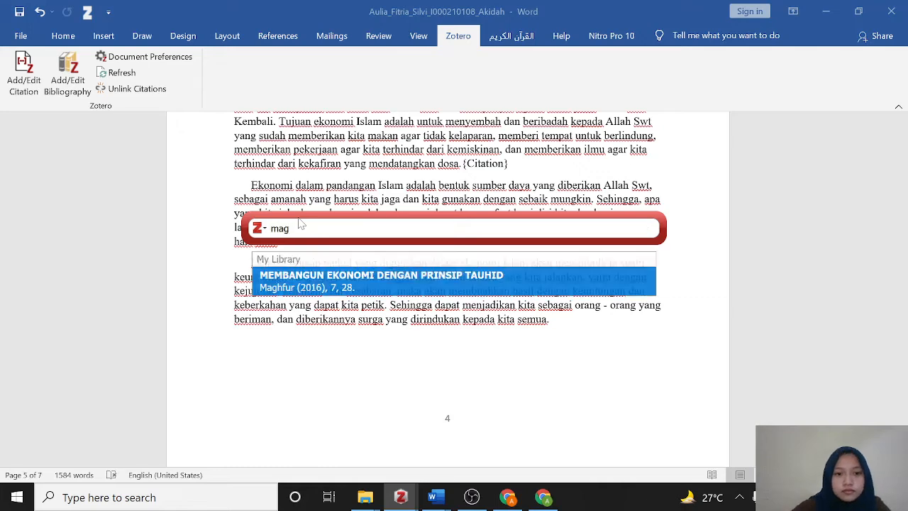
pyautogui.click(306, 283)
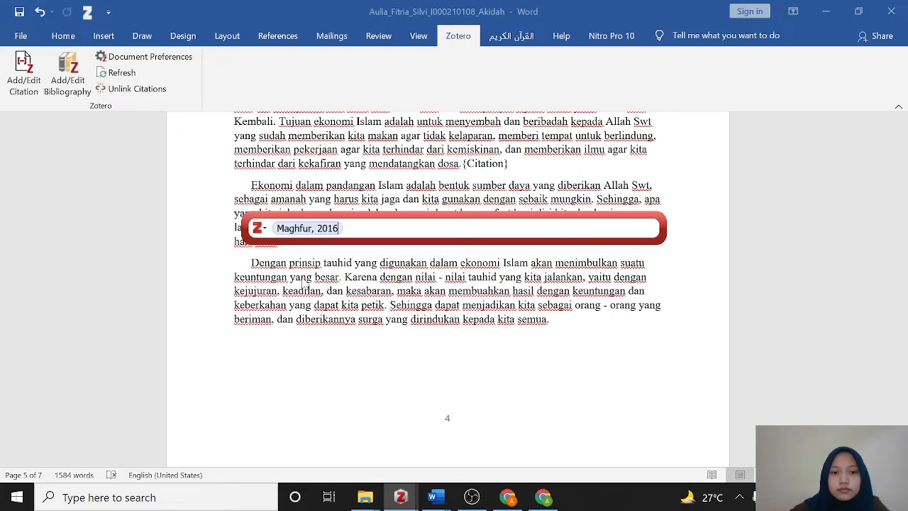
pyautogui.press('Return')
# Step: Cite TAUHID SEBAGAI FUNDAMENTAL FILSAFAH EKONOMI ISLAM at the end of the paragraph beginning "Dengan prinsip tauhid"
pyautogui.scroll(-3, 448, 284)
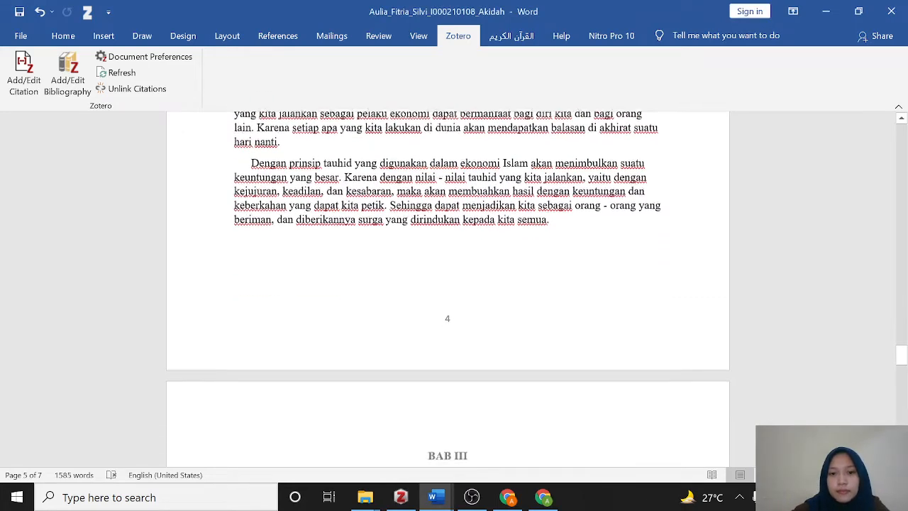
pyautogui.click(25, 82)
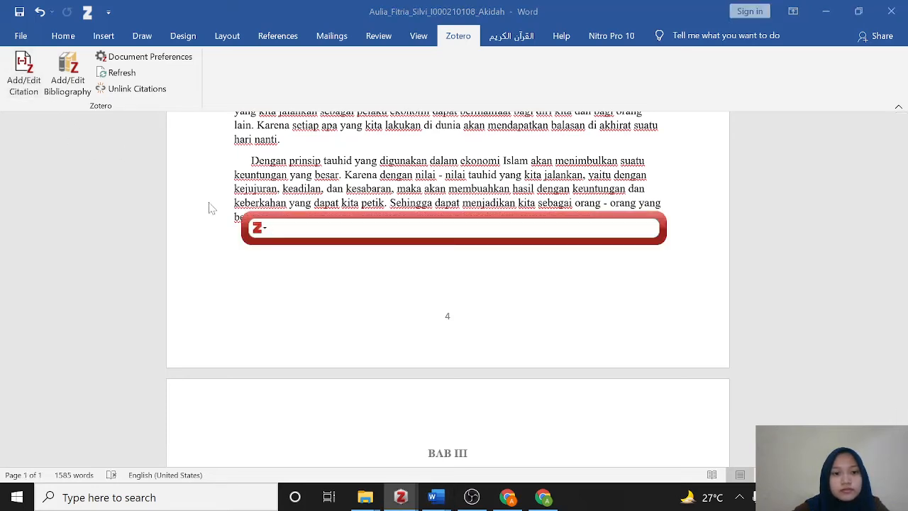
pyautogui.write('tauhi')
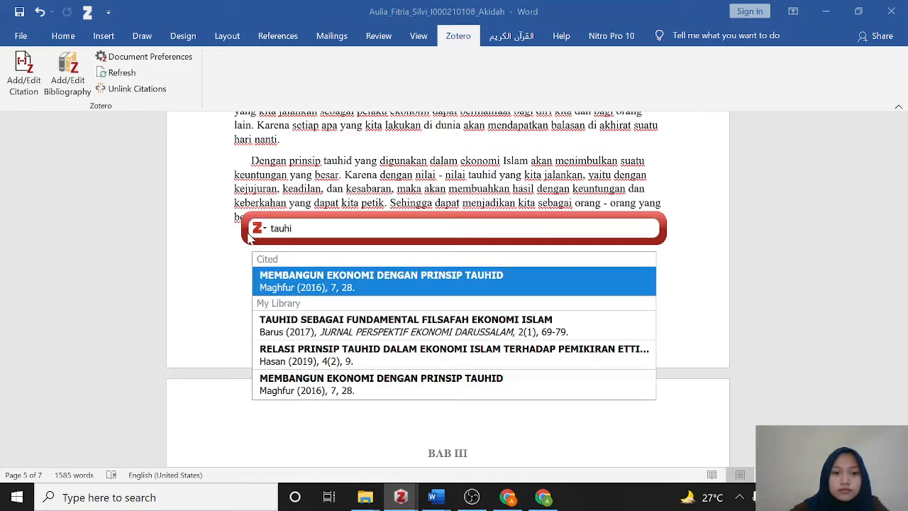
pyautogui.click(348, 331)
pyautogui.press('Return')
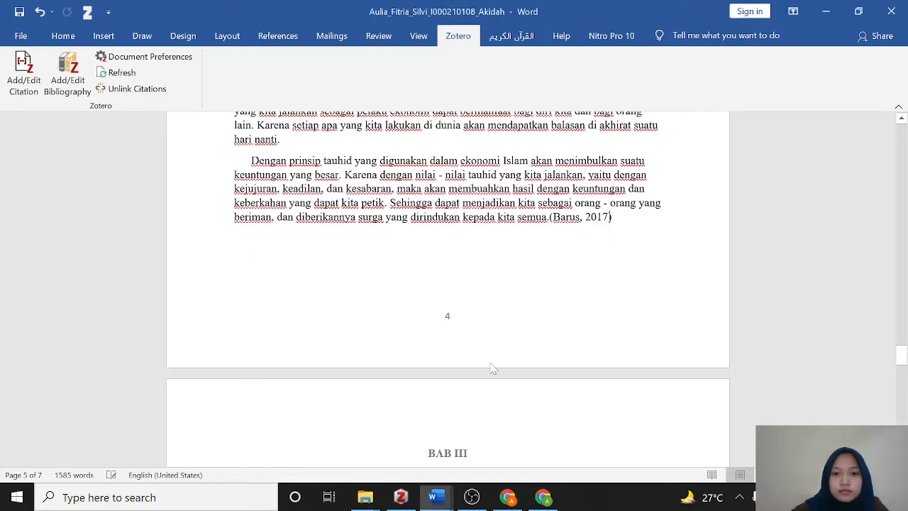
# Step: Cite RELASI PRINSIP TAUHID DALAM EKONOMI ISLAM at the end of the paragraph beginning "Ekonomi dalam pandangan Islam"
pyautogui.scroll(-3, 490, 364)
pyautogui.scroll(10, 472, 345)
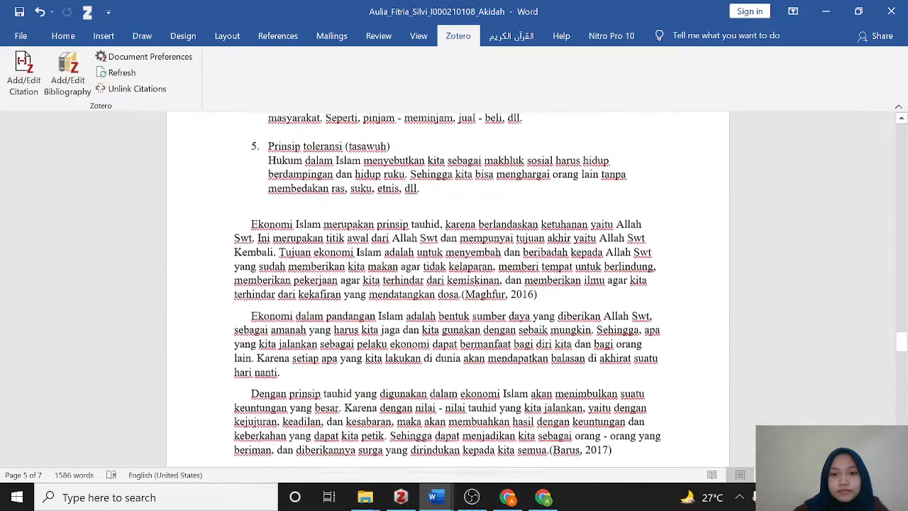
pyautogui.click(23, 71)
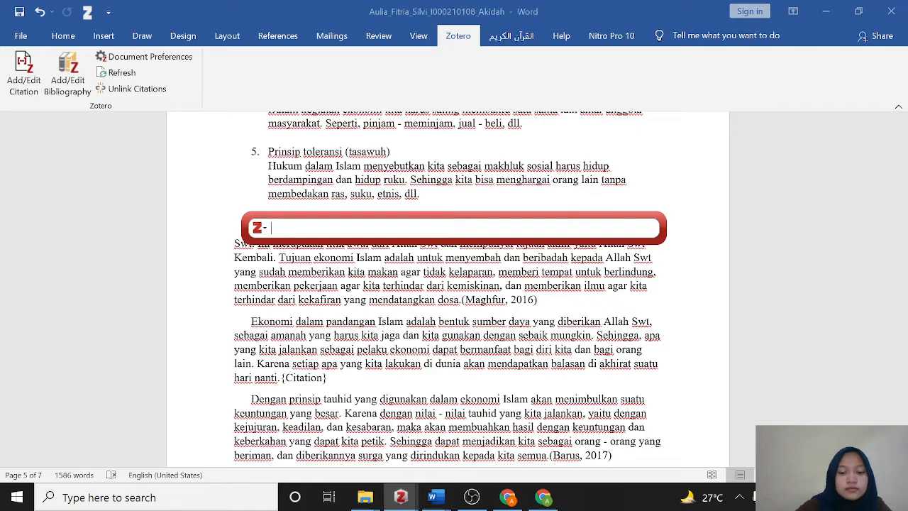
pyautogui.write('tauh')
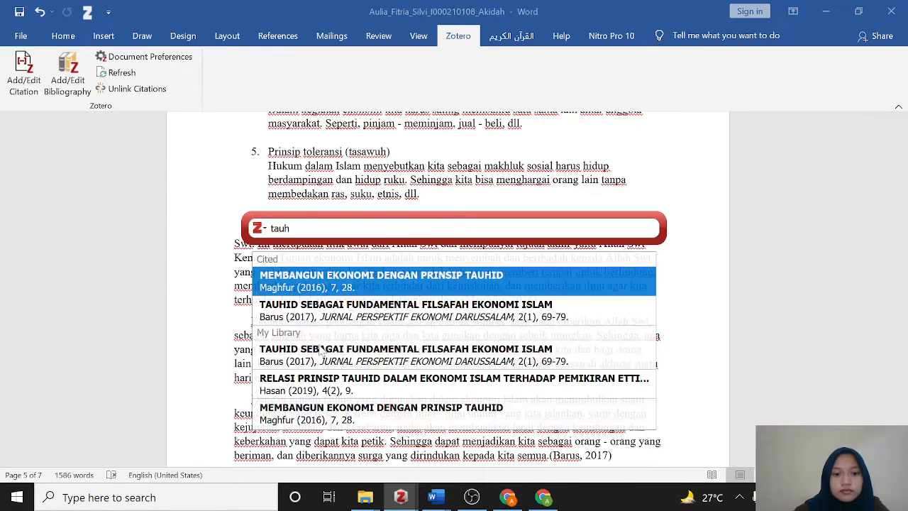
pyautogui.click(312, 381)
pyautogui.press('Return')
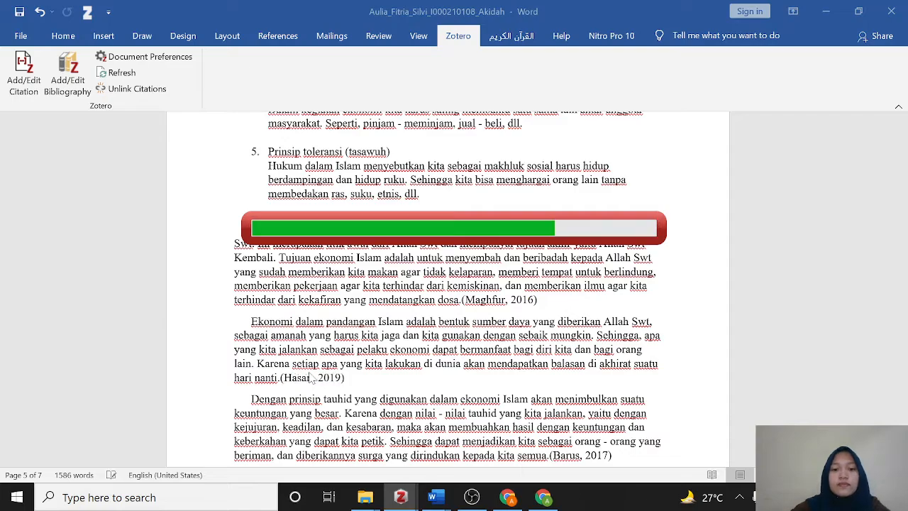
# Step: Add the heading "Daftar Pustaka" in the blank area below the last existing reference on page 7, followed by a new line
pyautogui.scroll(-10, 361, 345)
pyautogui.scroll(-15, 357, 357)
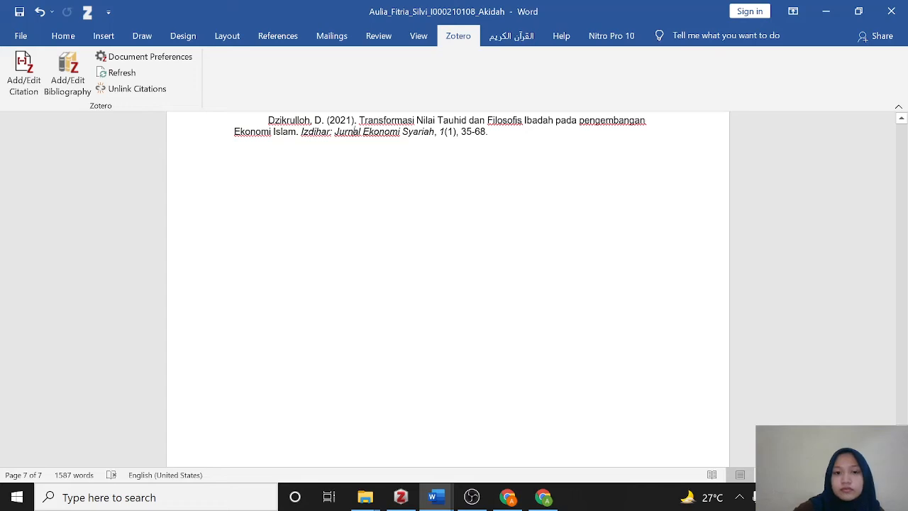
pyautogui.click(354, 132)
pyautogui.press('Return')
pyautogui.press('BackSpace')
pyautogui.press('BackSpace')
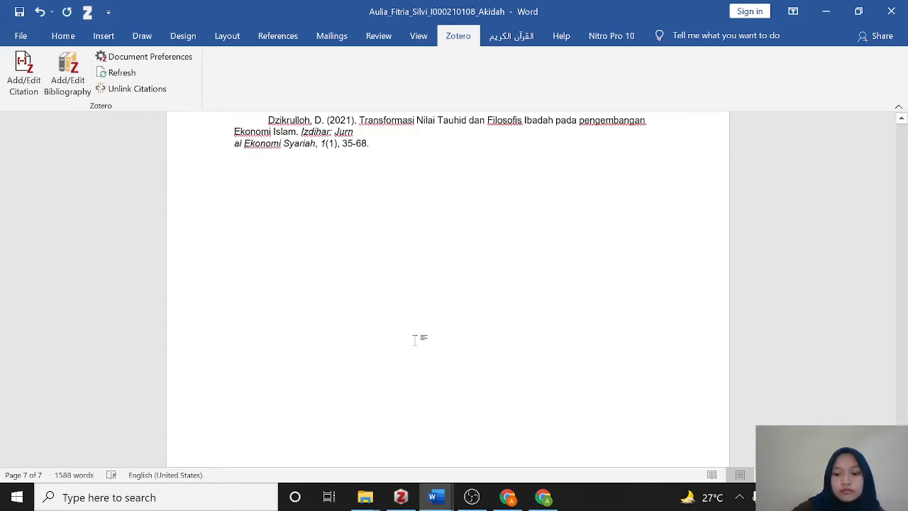
pyautogui.press('BackSpace')
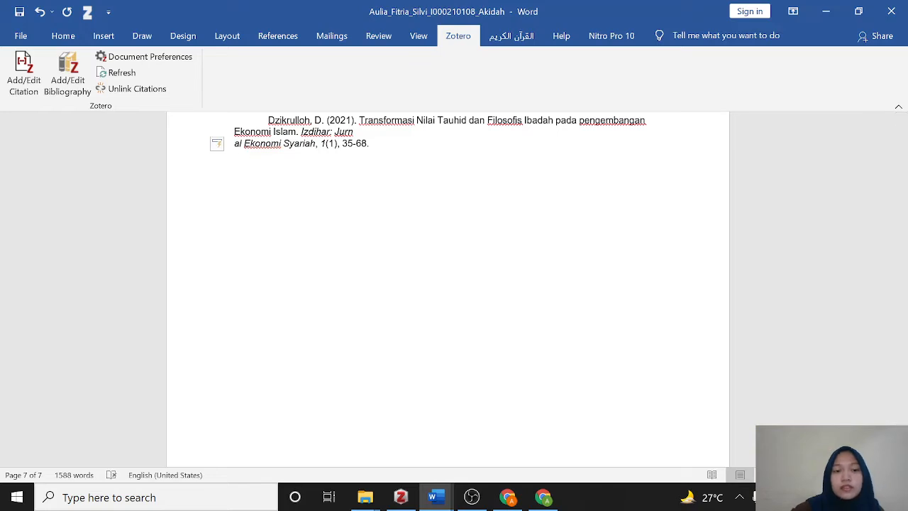
pyautogui.scroll(-2, 419, 344)
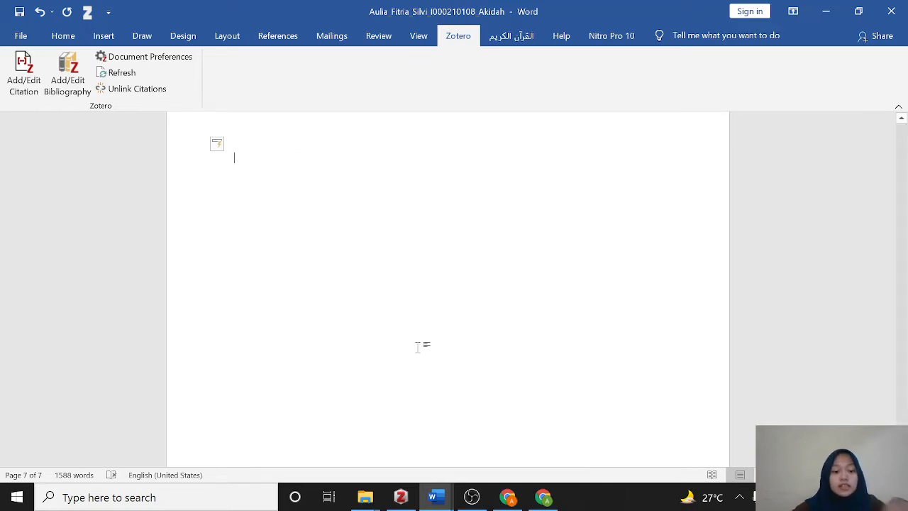
pyautogui.write('Daftar')
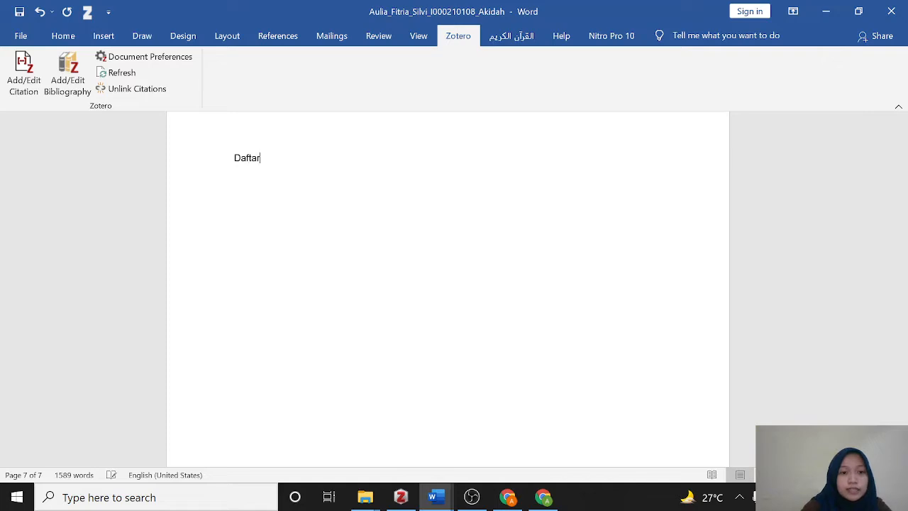
pyautogui.write(' Pus')
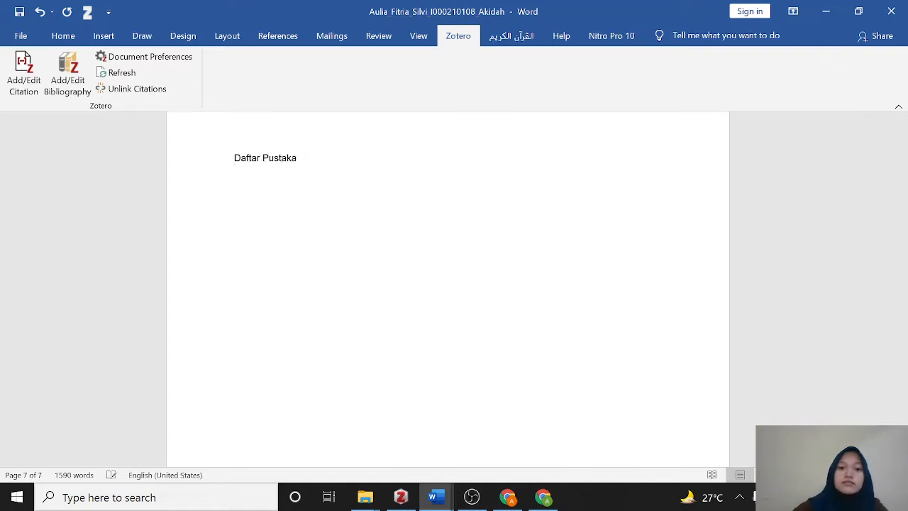
pyautogui.write('taka')
pyautogui.press('Return')
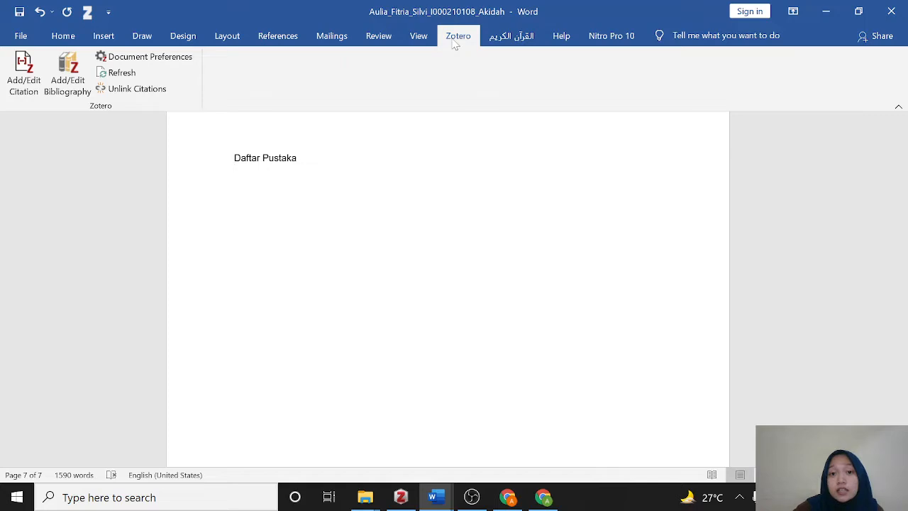
# Step: Insert the Zotero bibliography under the "Daftar Pustaka" heading
pyautogui.click(71, 90)
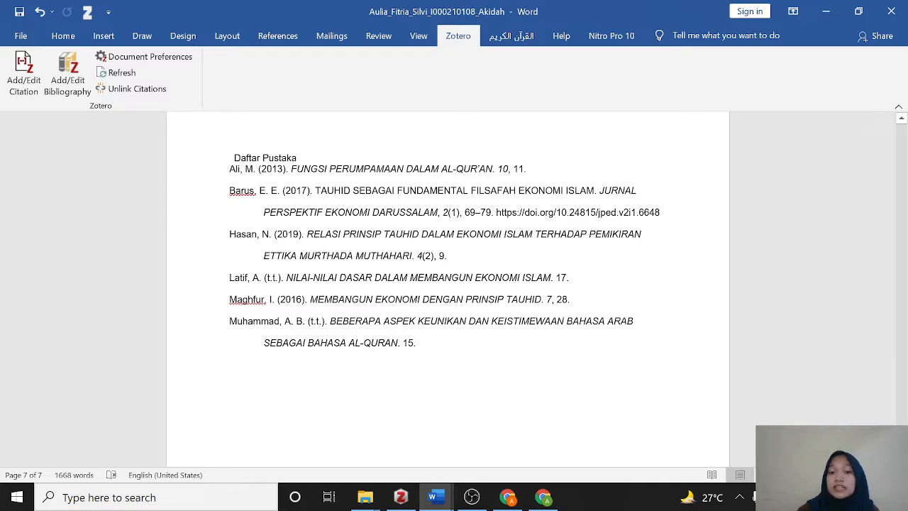
# Step: Switch to the ARTIKEL ULUMUL QUR'AN document
pyautogui.click(472, 496)
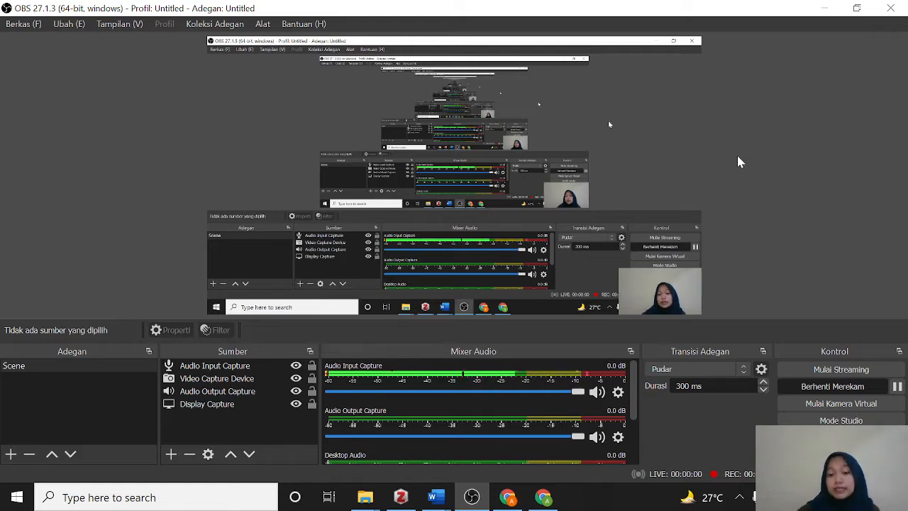
pyautogui.moveTo(435, 496)
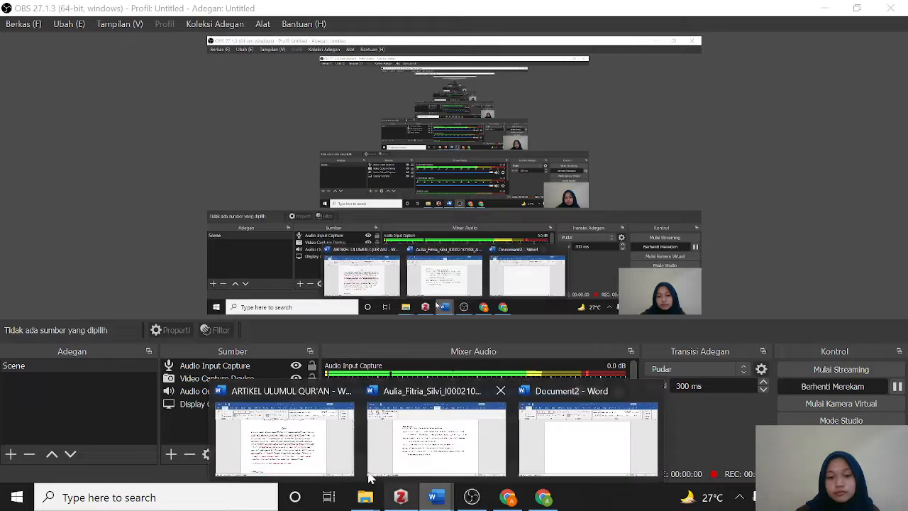
pyautogui.click(309, 460)
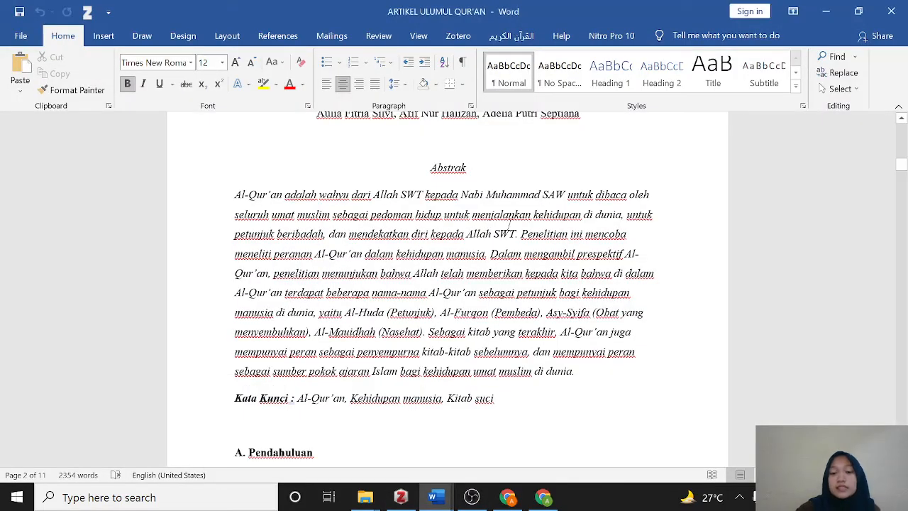
# Step: Look over the "Abstrak" section and the start of "A. Pendahuluan" on page 2
pyautogui.scroll(-2, 412, 179)
pyautogui.scroll(2, 412, 179)
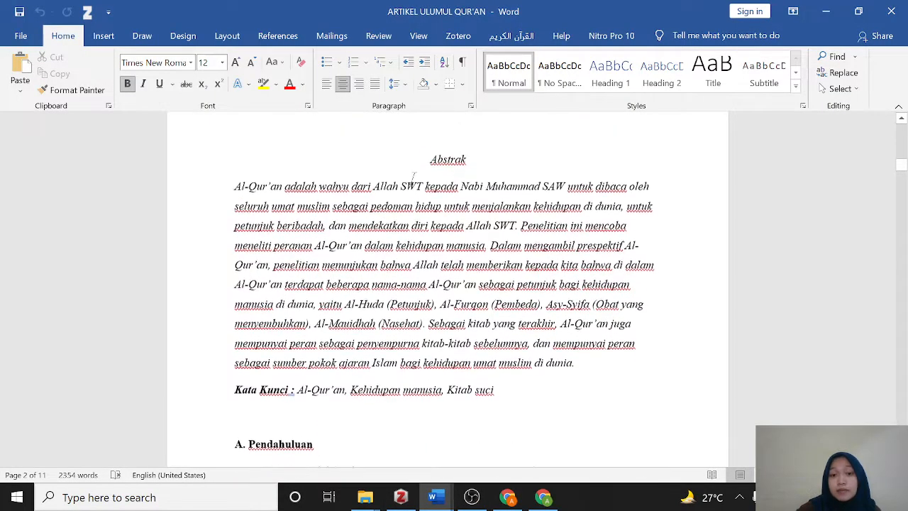
pyautogui.scroll(-2, 412, 179)
pyautogui.scroll(1, 407, 153)
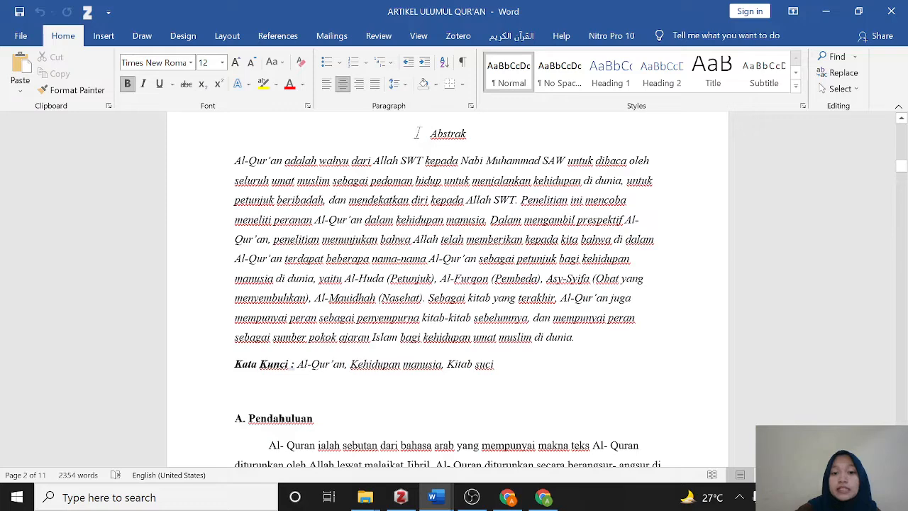
pyautogui.moveTo(417, 133); pyautogui.dragTo(479, 135)
pyautogui.click(486, 138)
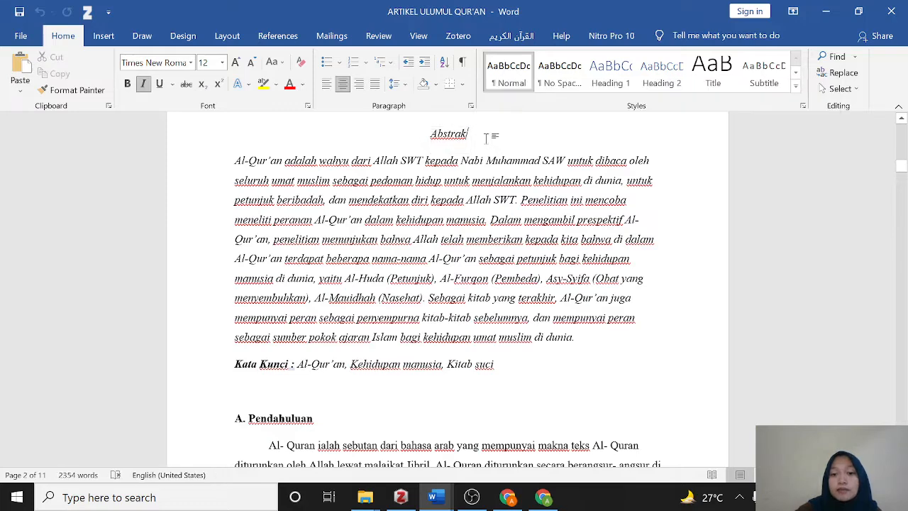
pyautogui.scroll(-8, 423, 172)
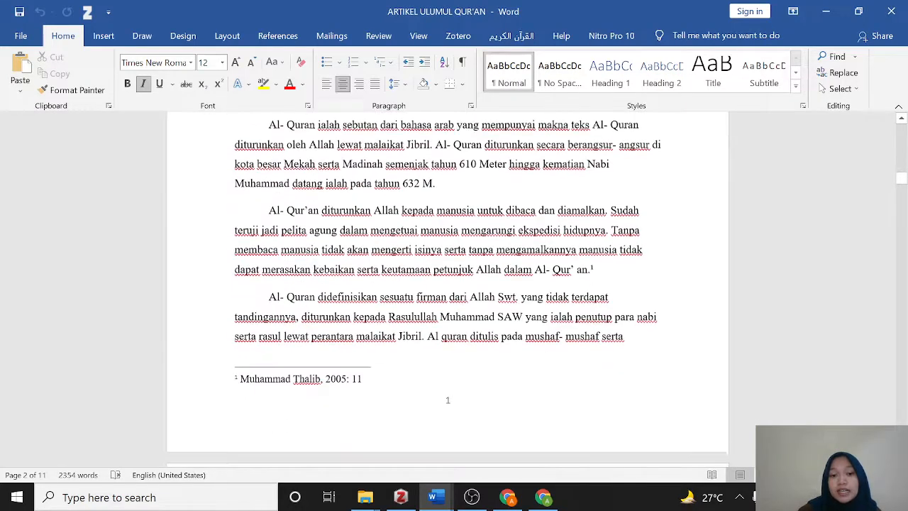
pyautogui.scroll(7, 424, 221)
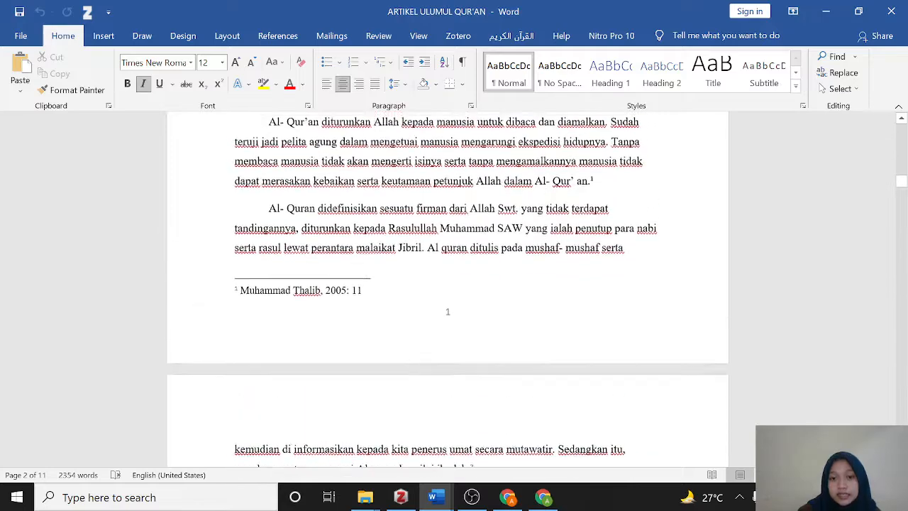
pyautogui.scroll(3, 425, 201)
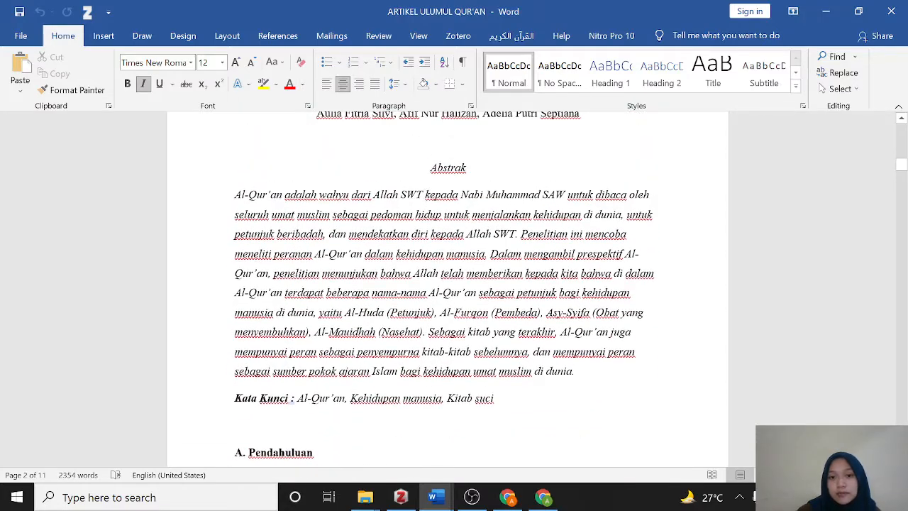
# Step: Create a new style named "heading 1" from the formatting of the "Abstrak" heading
pyautogui.moveTo(428, 153); pyautogui.dragTo(482, 183)
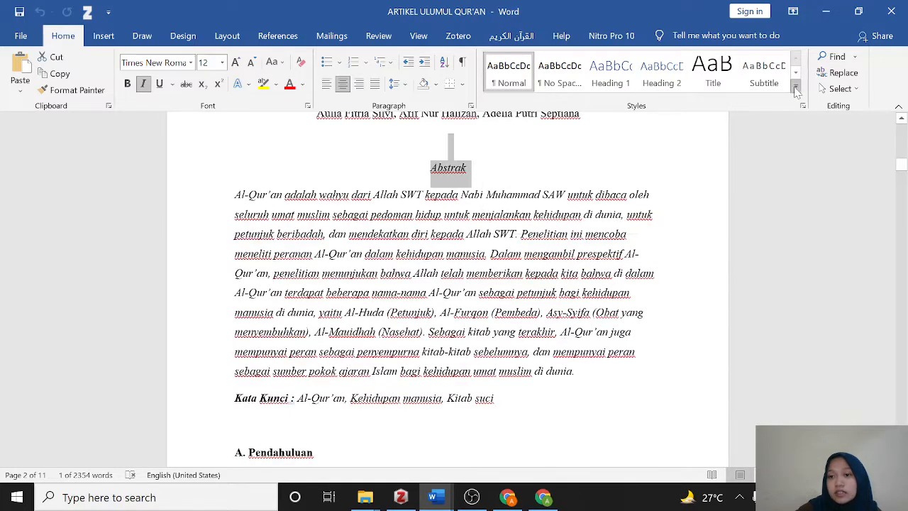
pyautogui.click(795, 86)
pyautogui.click(529, 182)
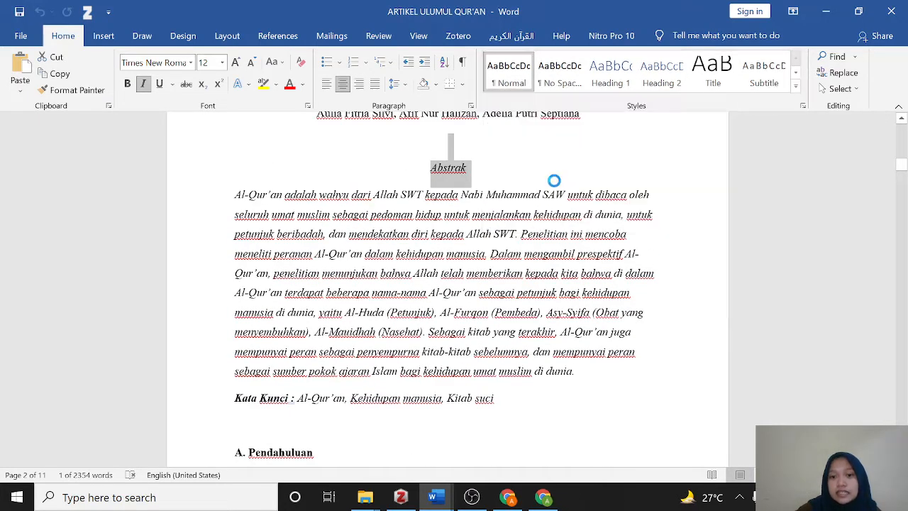
pyautogui.press('End')
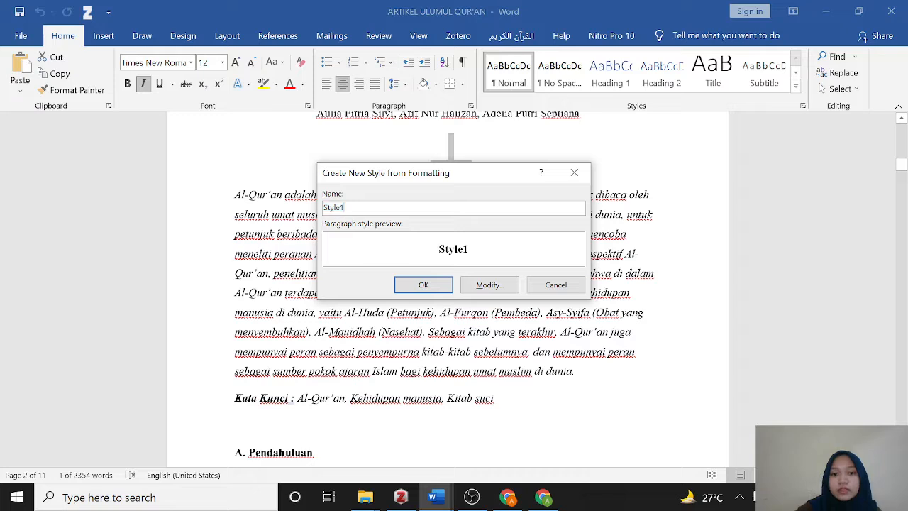
pyautogui.press('BackSpace')
pyautogui.press('BackSpace')
pyautogui.press('BackSpace')
pyautogui.press('BackSpace')
pyautogui.press('BackSpace')
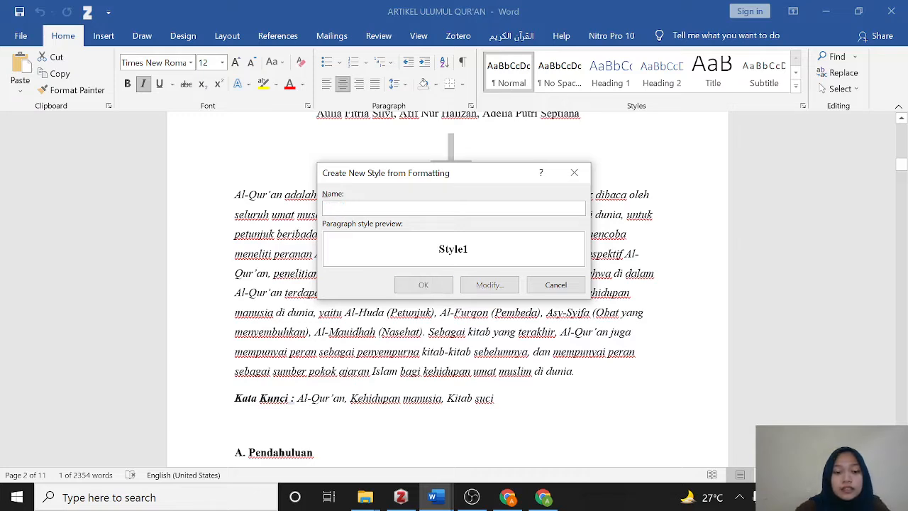
pyautogui.write('heading 1')
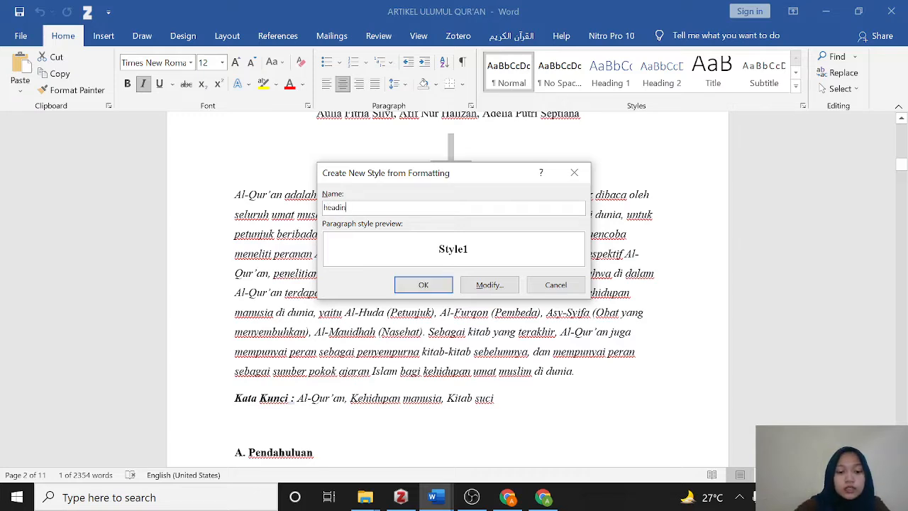
pyautogui.click(443, 285)
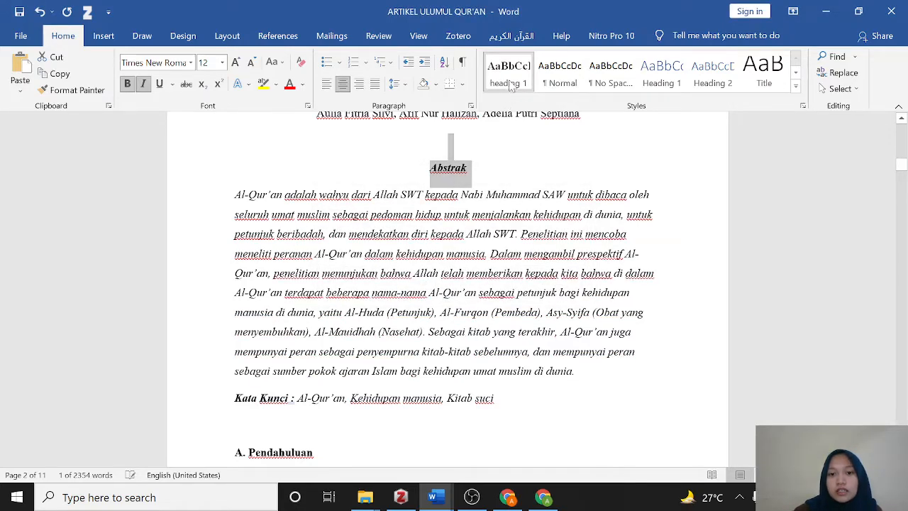
# Step: Modify the custom "heading 1" style to be based on the built-in Heading 1, with Automatic font colour
pyautogui.rightClick(510, 80)
pyautogui.click(543, 110)
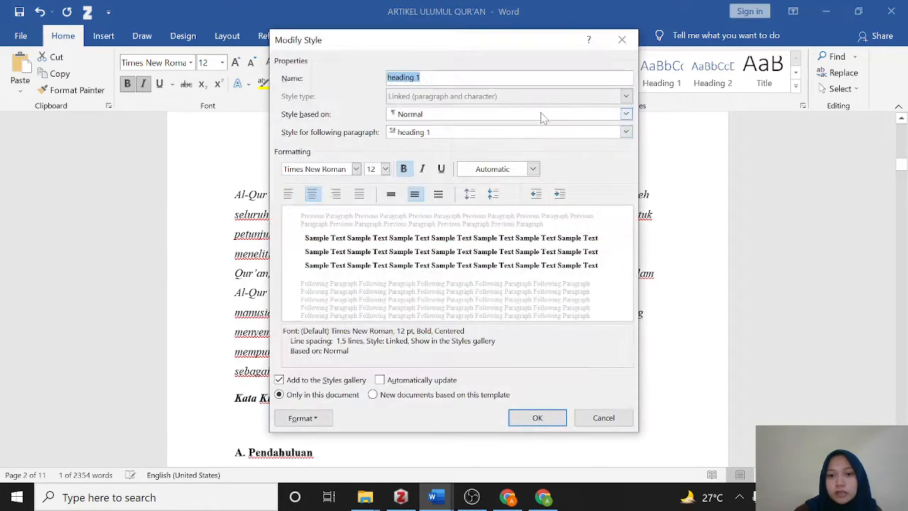
pyautogui.click(523, 115)
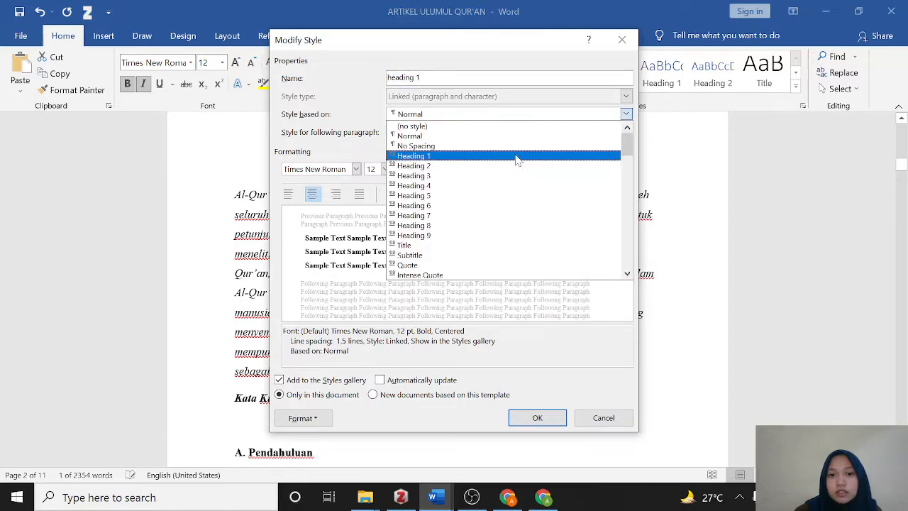
pyautogui.click(518, 155)
pyautogui.click(533, 169)
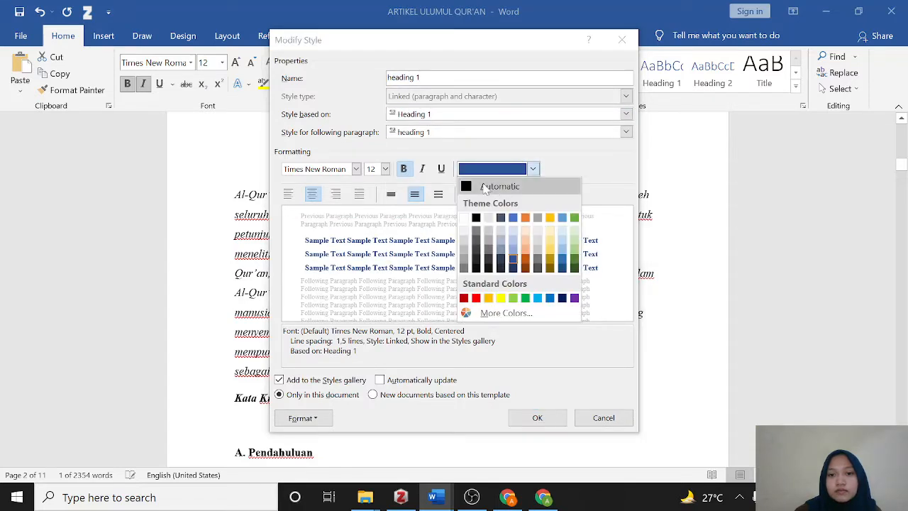
pyautogui.click(497, 184)
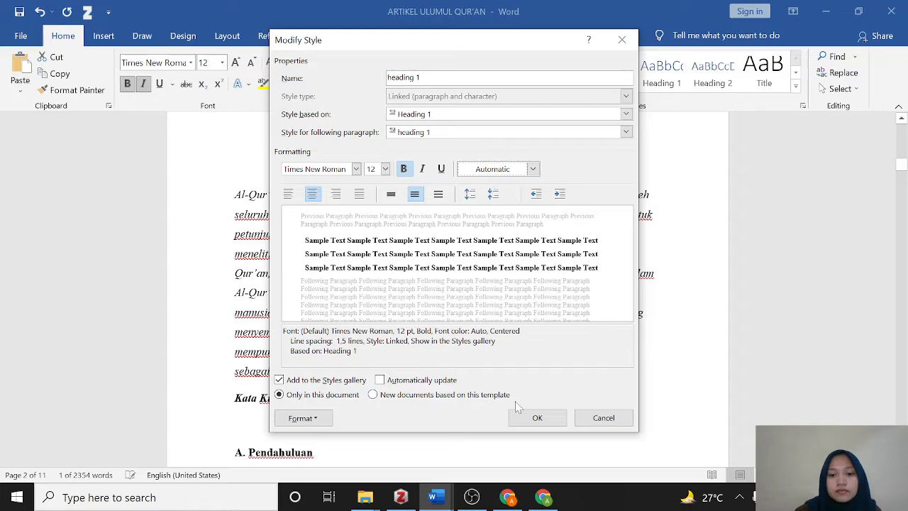
pyautogui.click(537, 417)
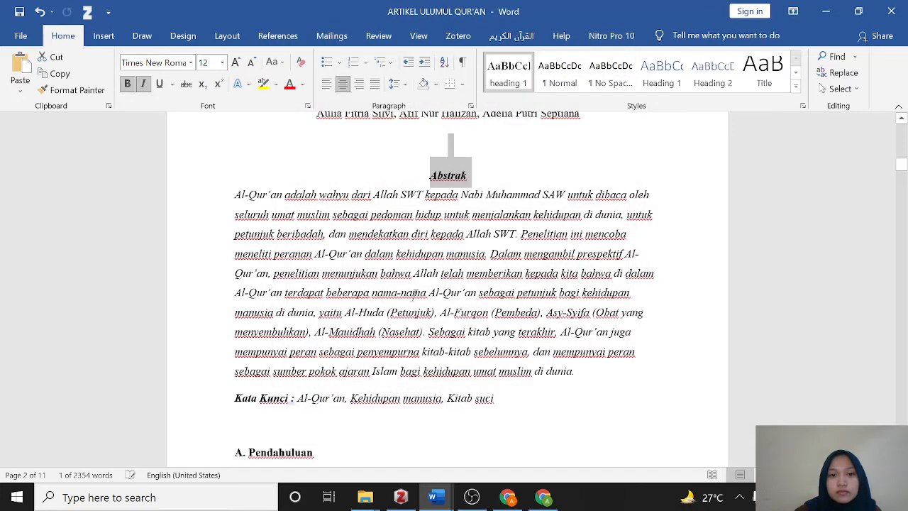
# Step: Left-align the "Abstrak" heading and apply the custom "heading 1" style, left-aligned, to "A. Pendahuluan"
pyautogui.click(327, 84)
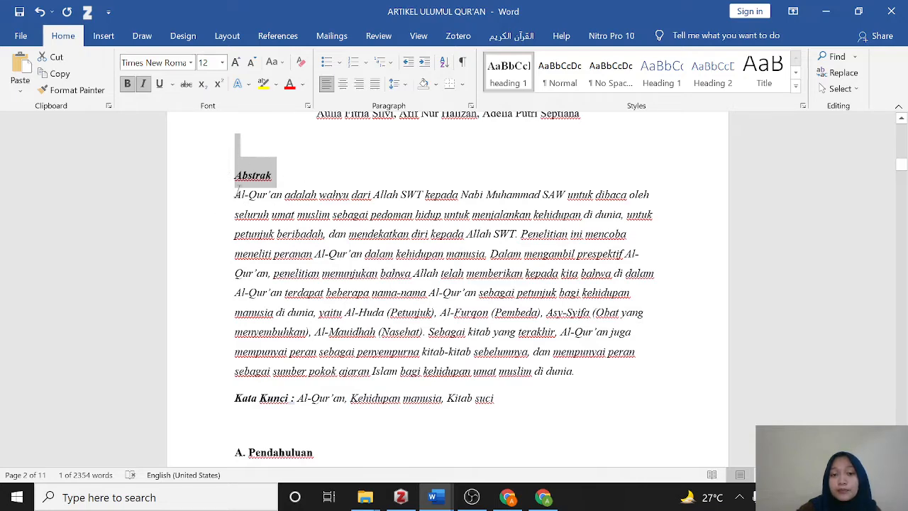
pyautogui.scroll(-3, 309, 195)
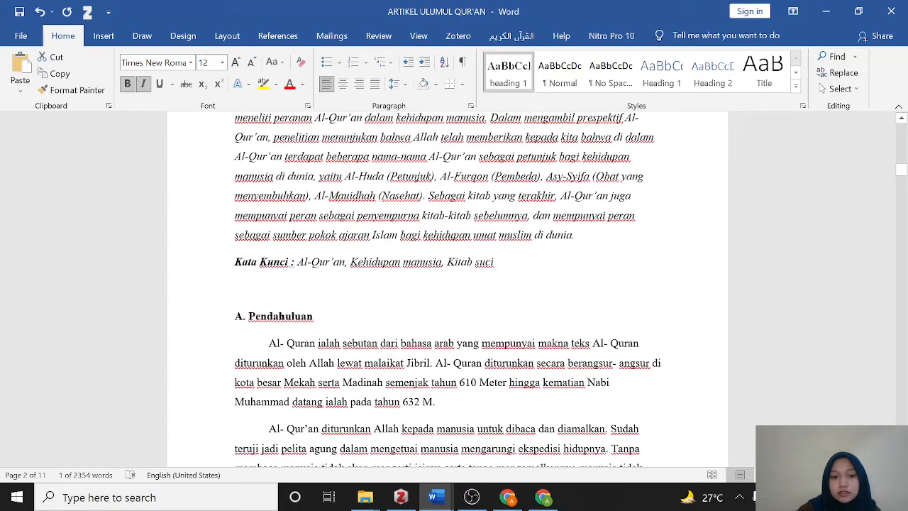
pyautogui.tripleClick(277, 316)
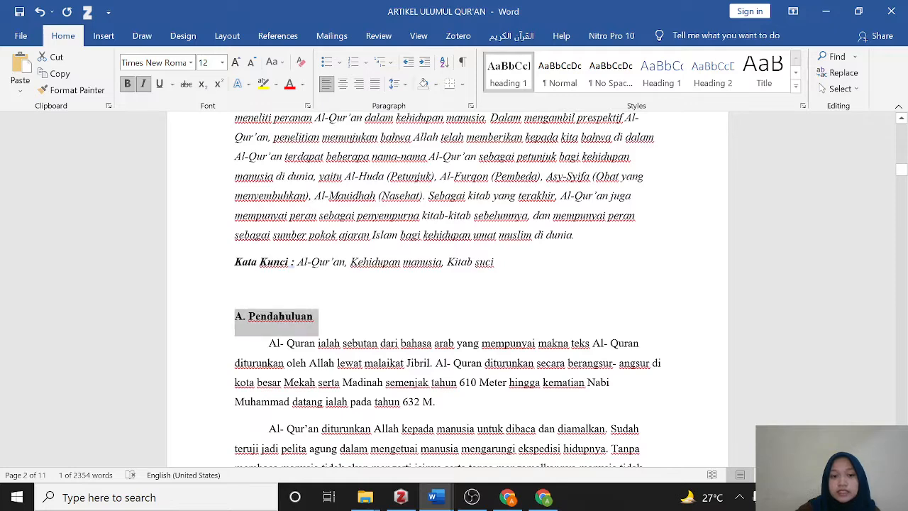
pyautogui.click(508, 68)
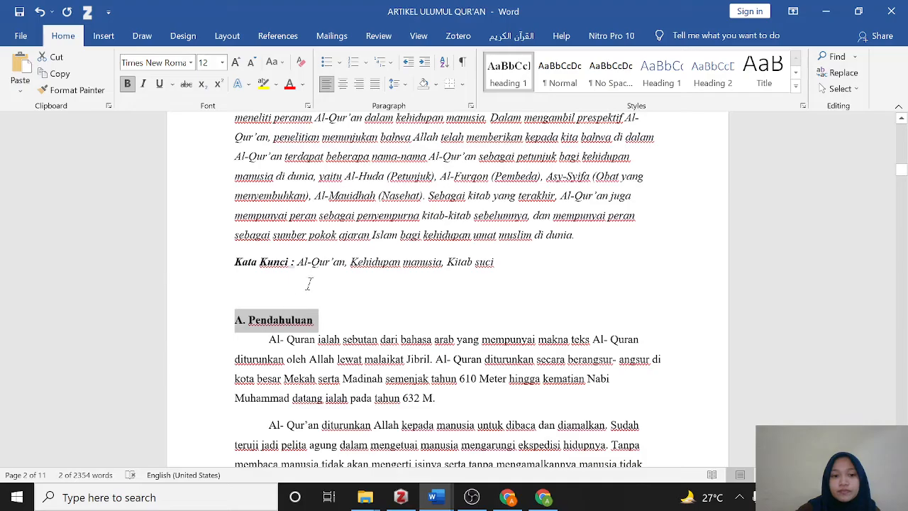
# Step: Apply the custom "heading 1" style to "B. Tinjuan Pustaka" on page 4 and left-align it
pyautogui.scroll(2, 308, 283)
pyautogui.scroll(-4, 298, 248)
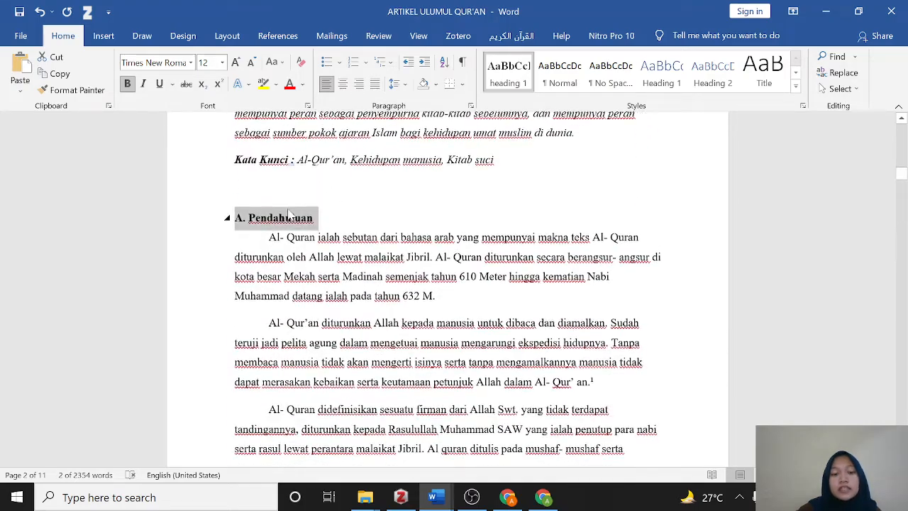
pyautogui.scroll(-15, 289, 214)
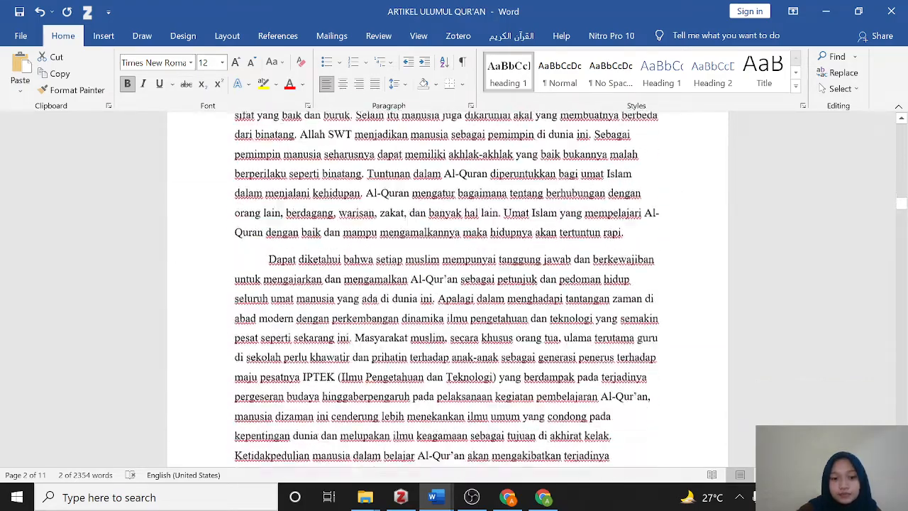
pyautogui.scroll(-12, 447, 284)
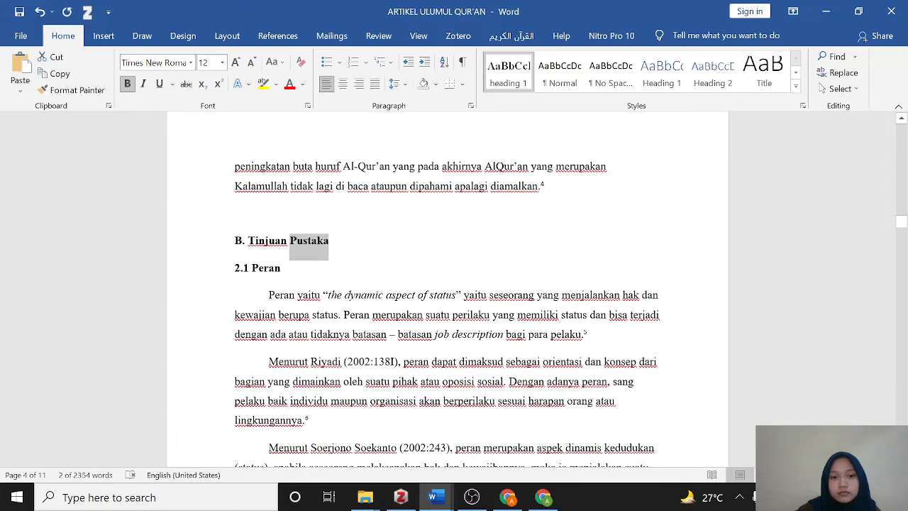
pyautogui.moveTo(329, 241); pyautogui.dragTo(235, 241)
pyautogui.hotkey('ctrl', 'e')
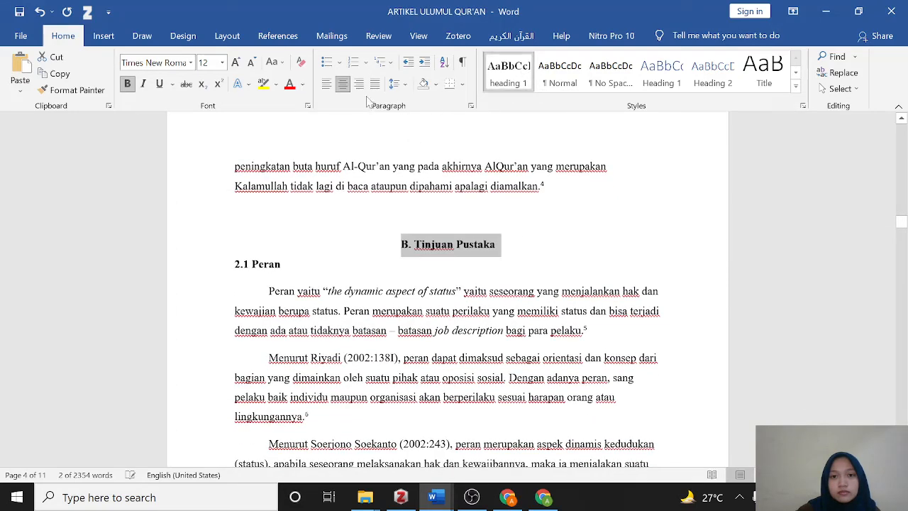
pyautogui.click(326, 84)
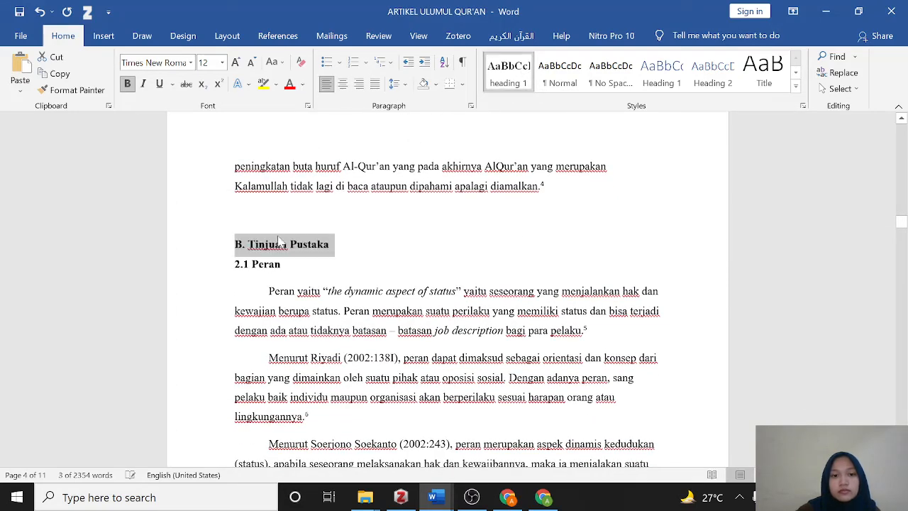
# Step: Create a new style named "heading 2" from the formatting of the "2.1 Peran" subheading
pyautogui.click(281, 264)
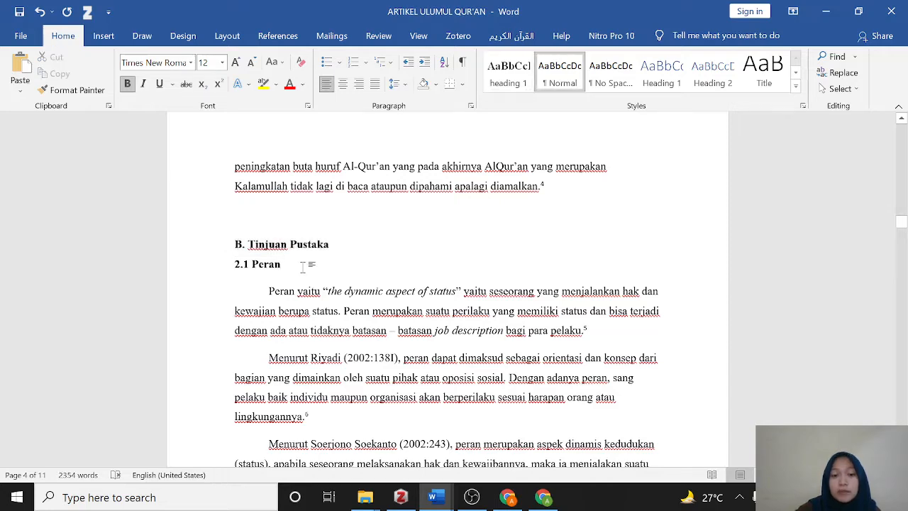
pyautogui.moveTo(302, 267); pyautogui.dragTo(221, 270)
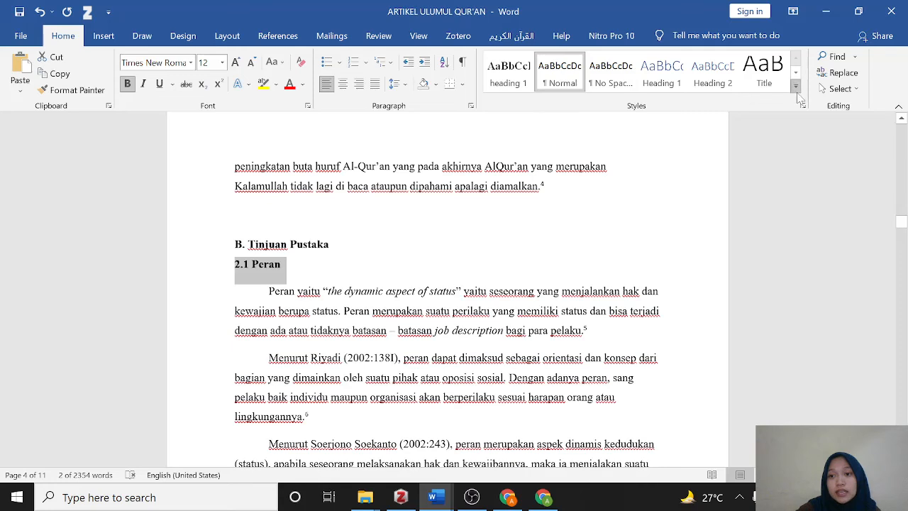
pyautogui.click(795, 86)
pyautogui.click(468, 179)
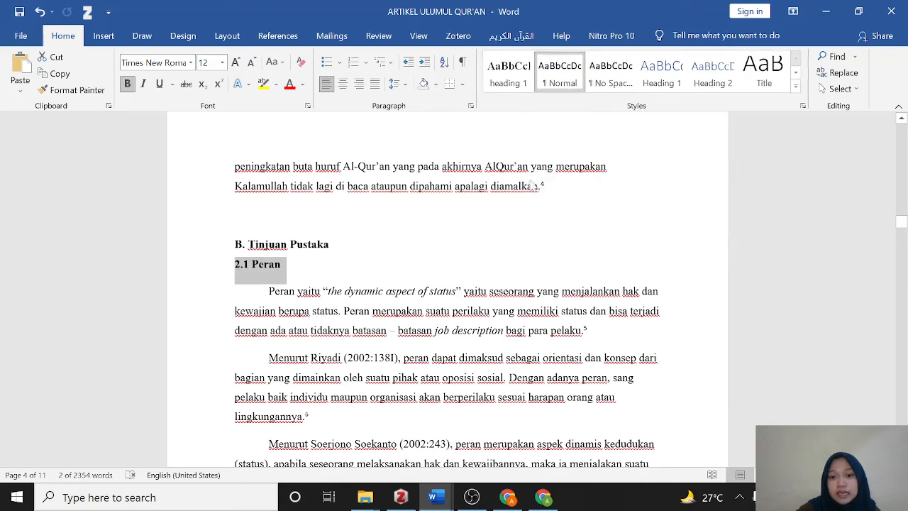
pyautogui.click(503, 207)
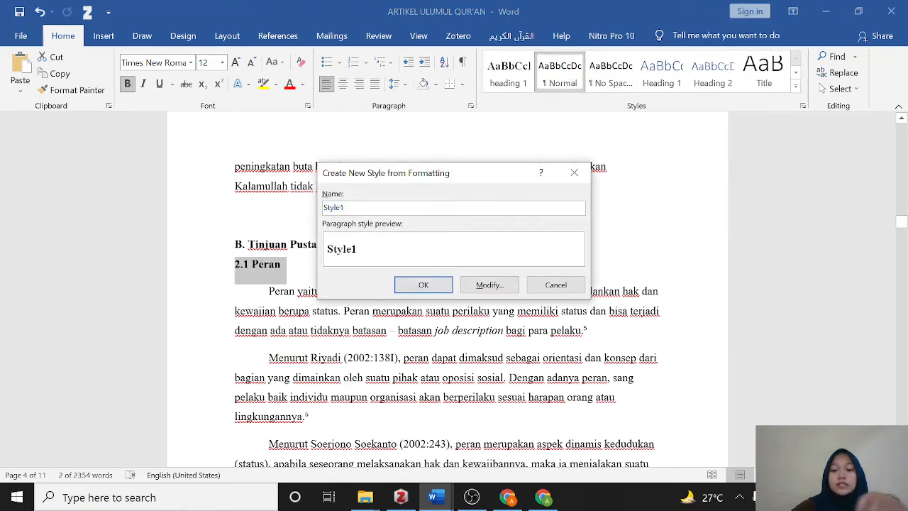
pyautogui.press('BackSpace')
pyautogui.press('BackSpace')
pyautogui.press('BackSpace')
pyautogui.press('BackSpace')
pyautogui.press('BackSpace')
pyautogui.write('heading 2')
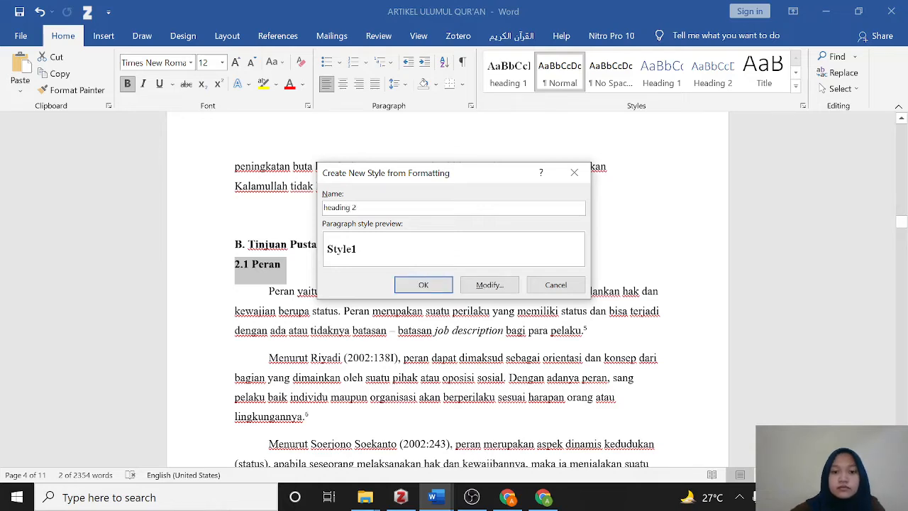
pyautogui.click(423, 285)
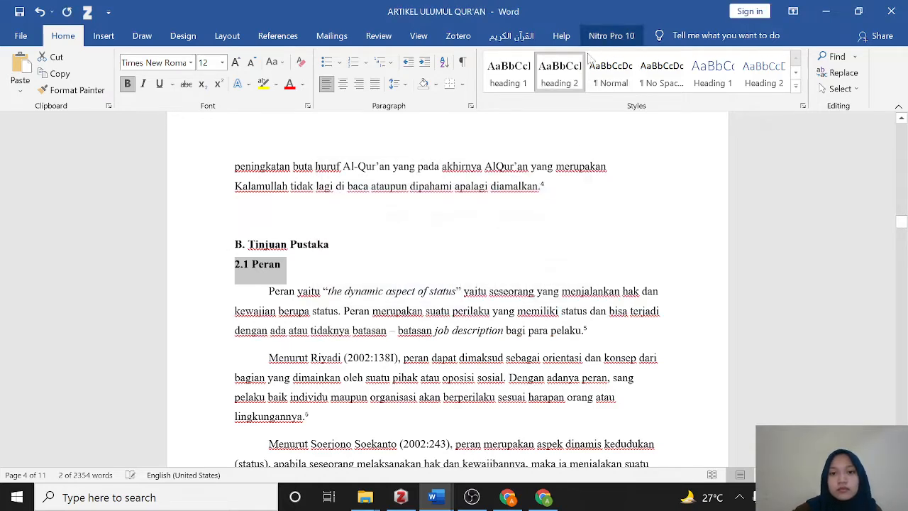
# Step: Modify the custom "heading 2" style to be based on the built-in Heading 2, with Automatic font colour
pyautogui.rightClick(568, 83)
pyautogui.click(588, 112)
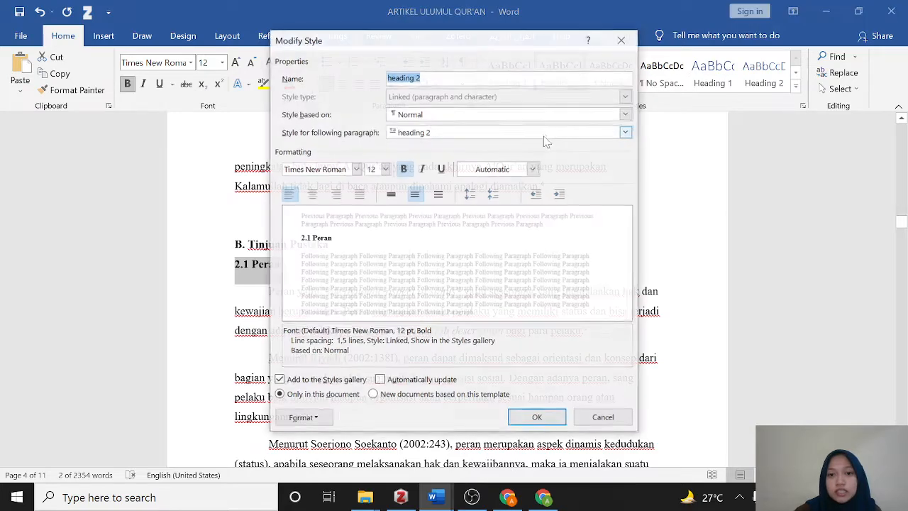
pyautogui.click(628, 115)
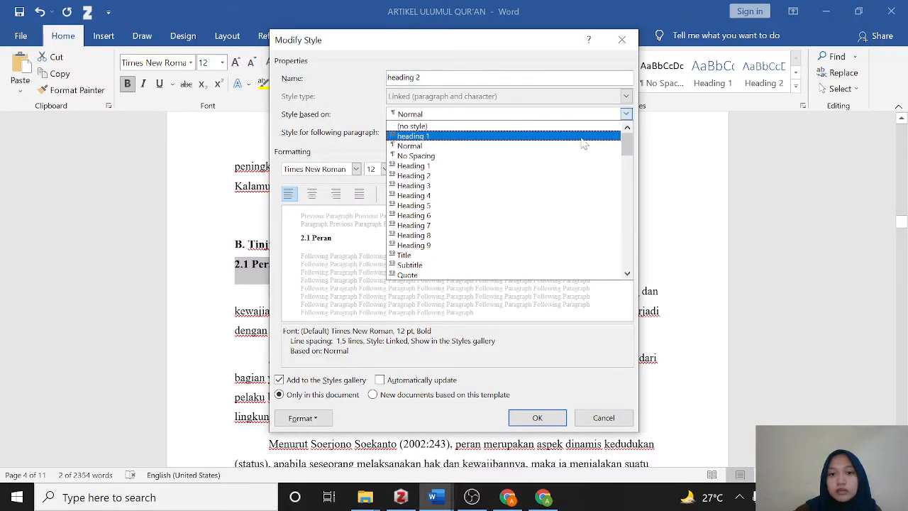
pyautogui.click(578, 176)
pyautogui.click(533, 168)
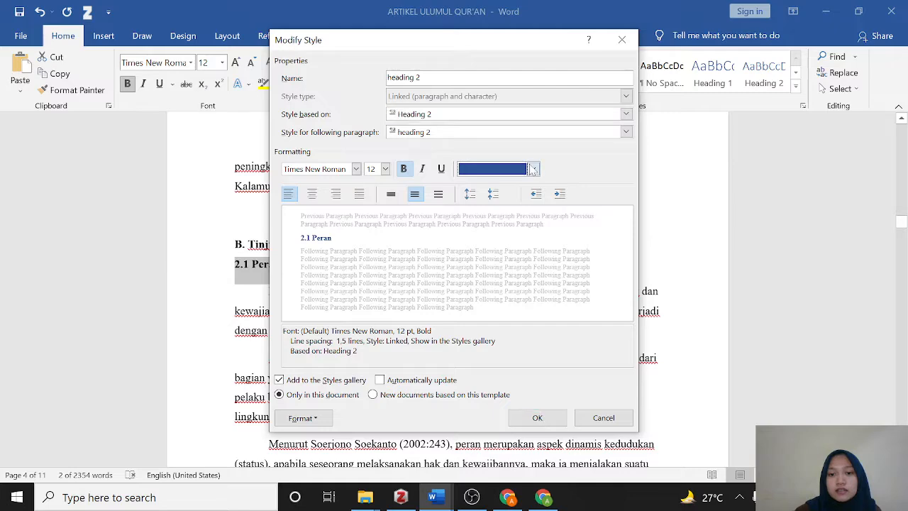
pyautogui.click(502, 187)
pyautogui.click(556, 419)
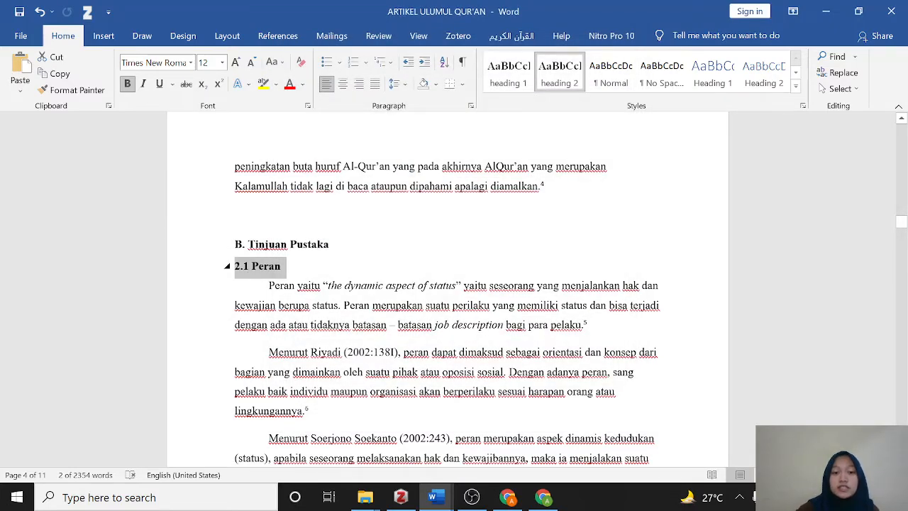
# Step: Apply the custom "heading 2" style to the "2.2 Al-Qur'an" subheading
pyautogui.scroll(-12, 446, 284)
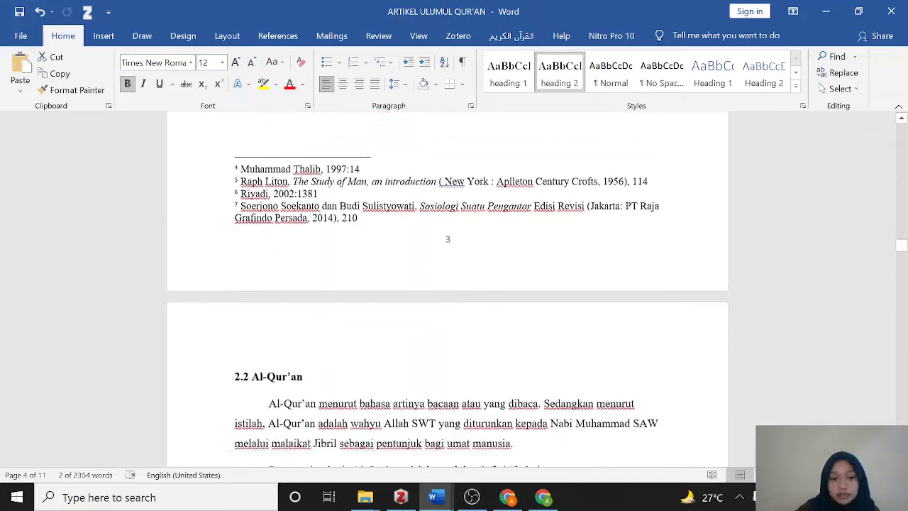
pyautogui.scroll(-4, 447, 284)
pyautogui.click(214, 227)
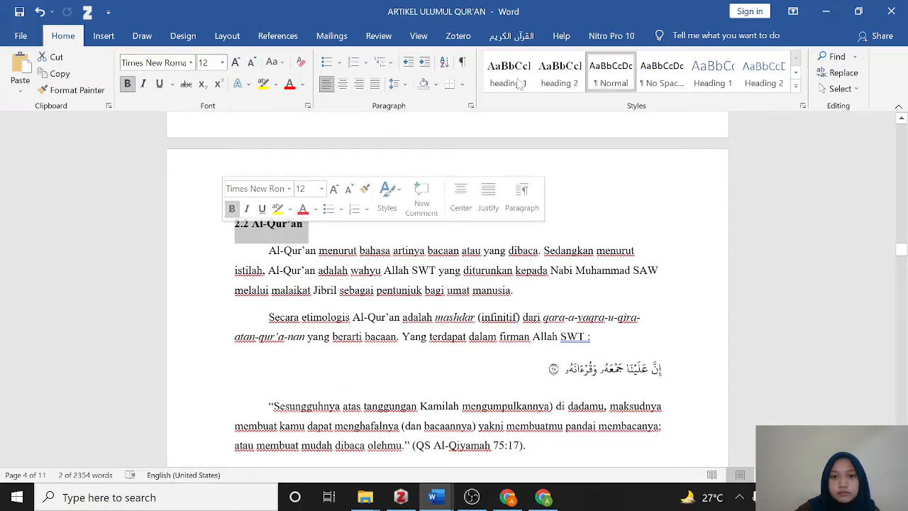
pyautogui.click(560, 75)
# Step: Apply the custom "heading 1" style to "C. Pembahasan dan Hasil" and left-align it
pyautogui.scroll(-5, 535, 136)
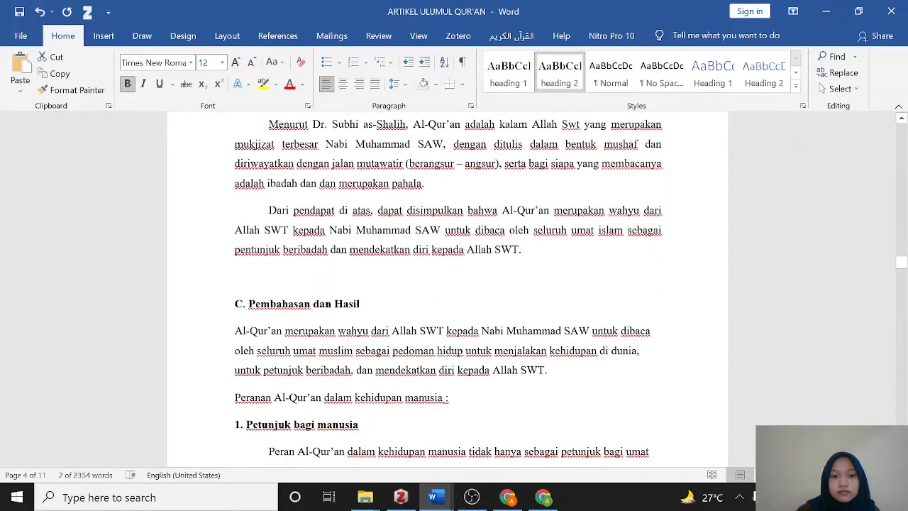
pyautogui.moveTo(365, 304); pyautogui.dragTo(235, 304)
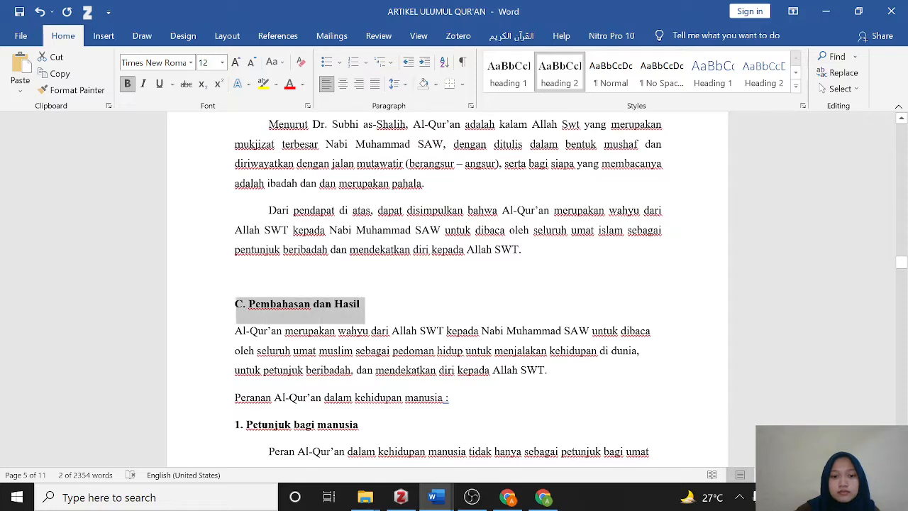
pyautogui.click(521, 82)
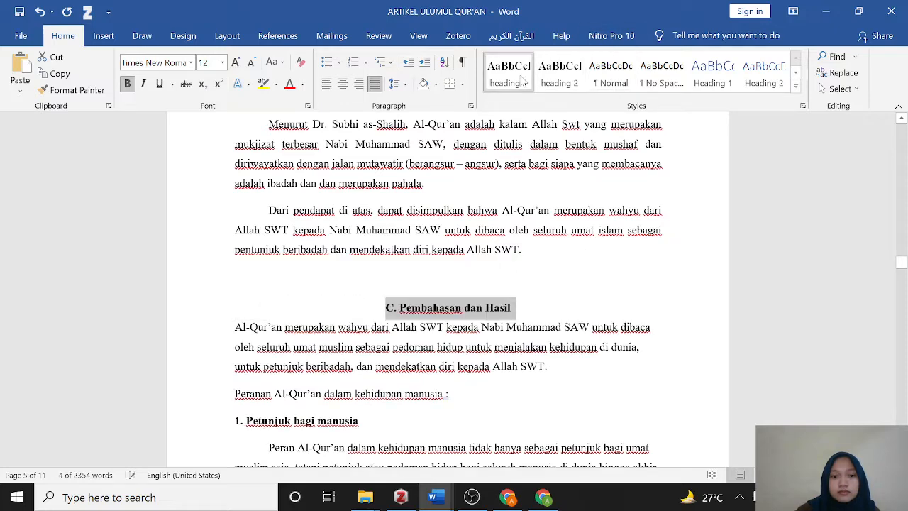
pyautogui.click(327, 84)
# Step: Apply the custom "heading 1" style to "D. Kesimpulan dan Saran" on page 9 and left-align it
pyautogui.scroll(-15, 261, 320)
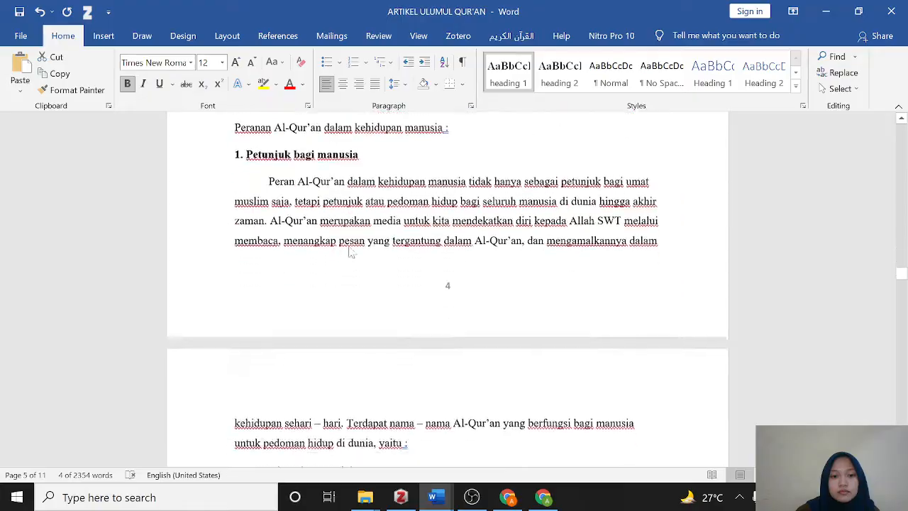
pyautogui.scroll(-15, 361, 279)
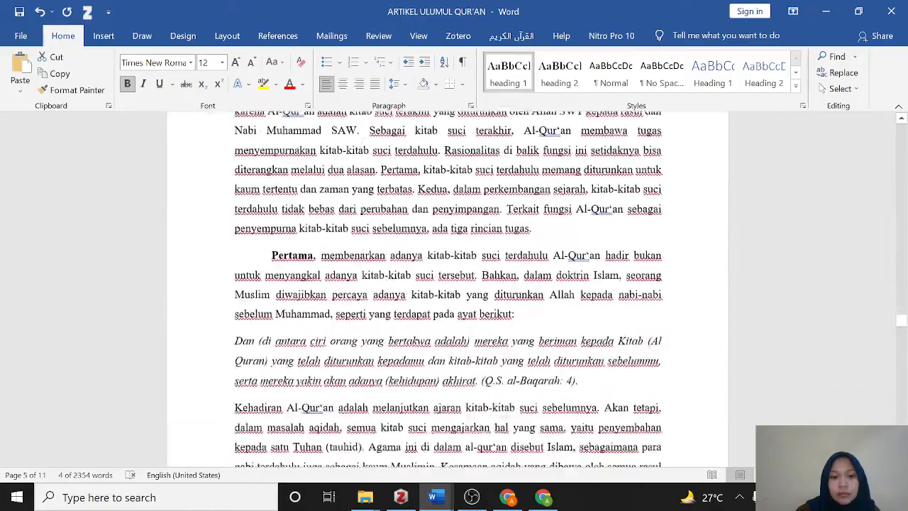
pyautogui.scroll(-15, 448, 290)
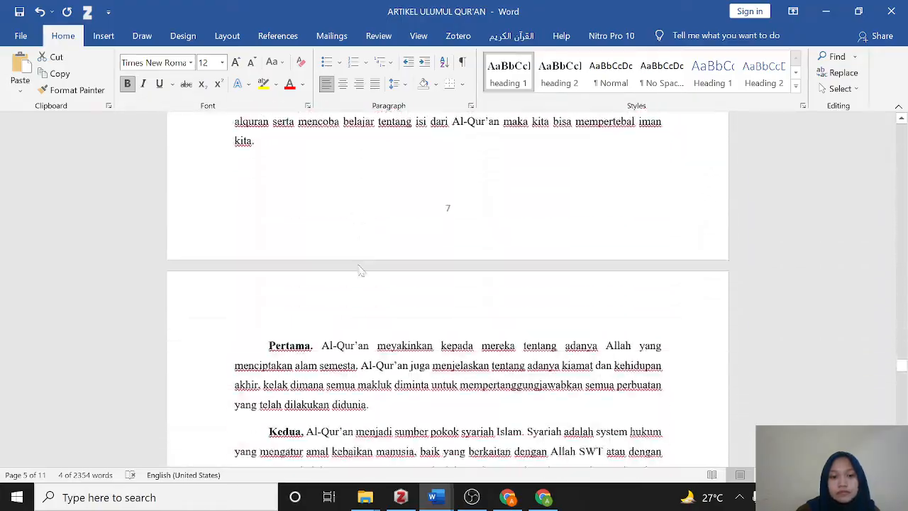
pyautogui.scroll(-3, 448, 290)
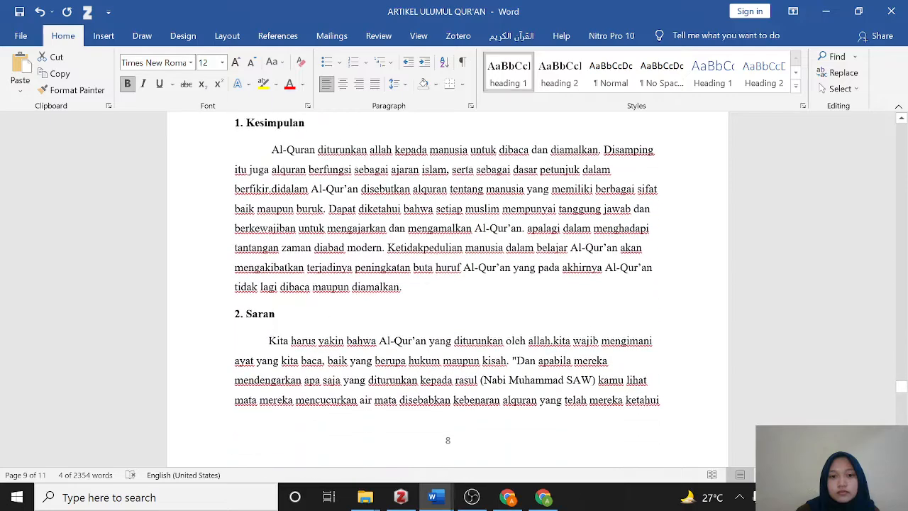
pyautogui.scroll(2, 448, 289)
pyautogui.moveTo(361, 165); pyautogui.dragTo(236, 165)
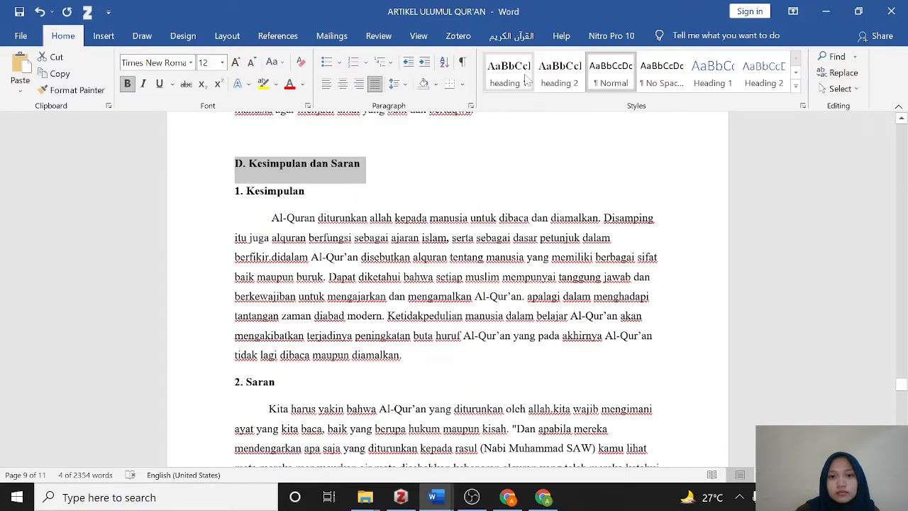
pyautogui.hotkey('ctrl', 'e')
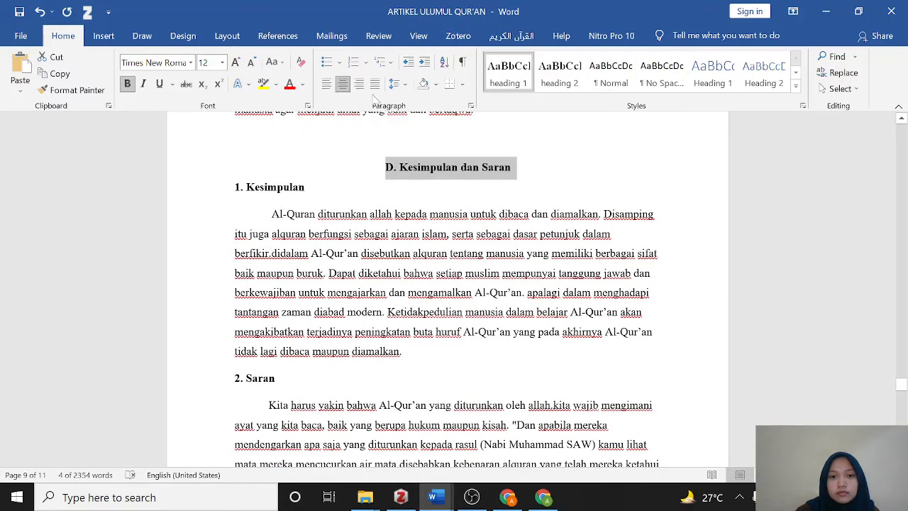
pyautogui.click(327, 83)
# Step: Apply the custom "heading 2" style to the "1. Kesimpulan" and "2. Saran" subheadings
pyautogui.moveTo(308, 188); pyautogui.dragTo(238, 188)
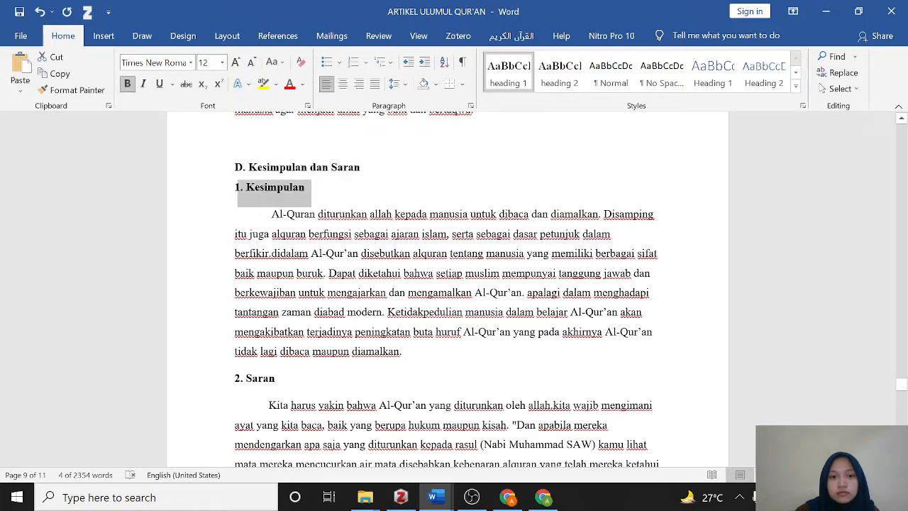
pyautogui.click(548, 75)
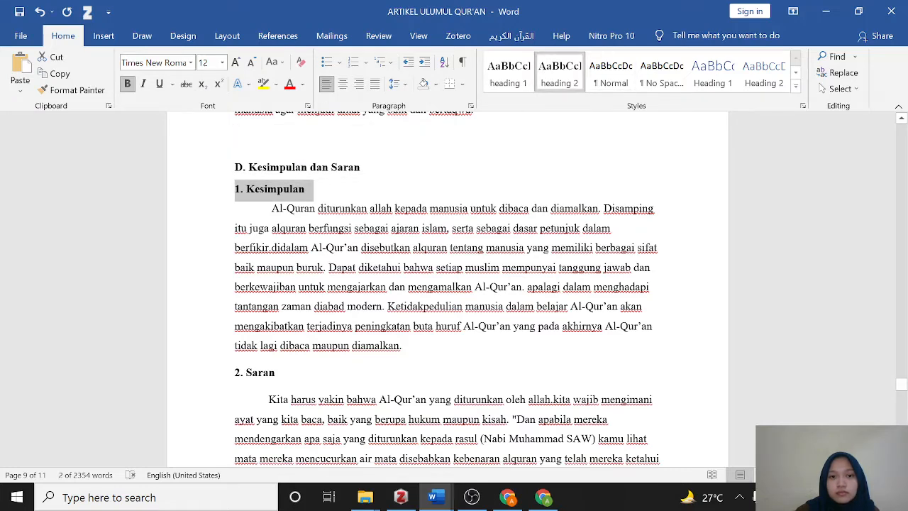
pyautogui.moveTo(280, 373); pyautogui.dragTo(236, 372)
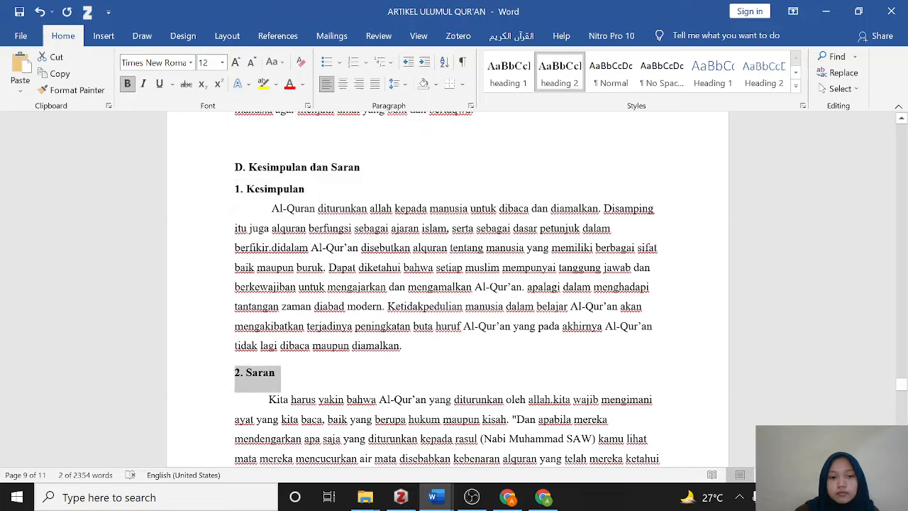
pyautogui.click(551, 75)
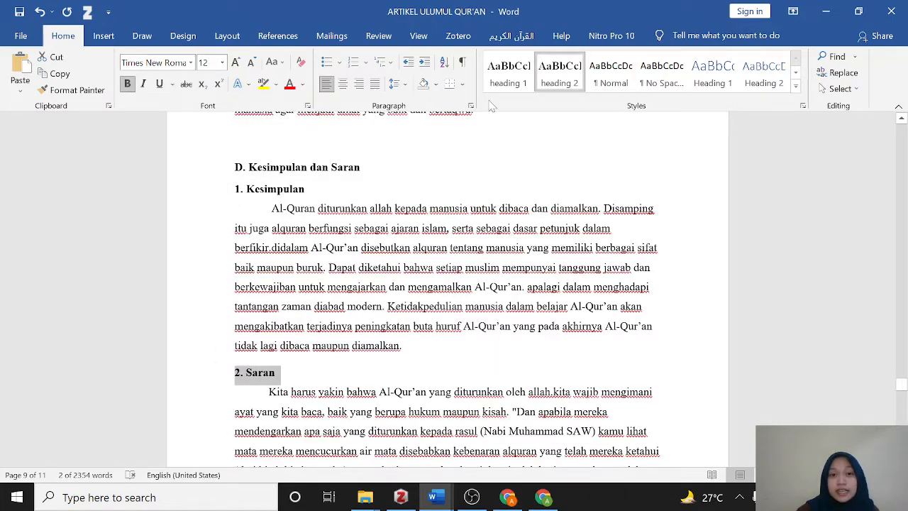
# Step: Show the Navigation pane with the document's heading outline
pyautogui.scroll(4, 446, 284)
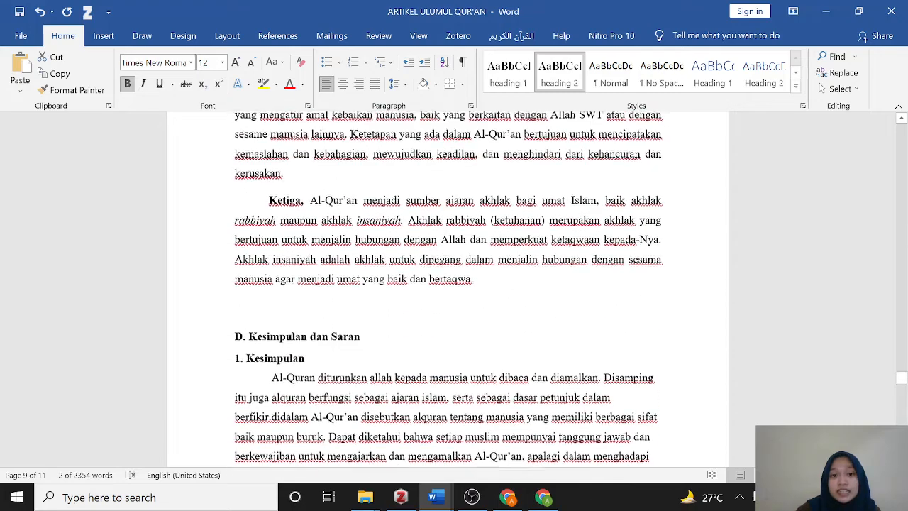
pyautogui.click(425, 39)
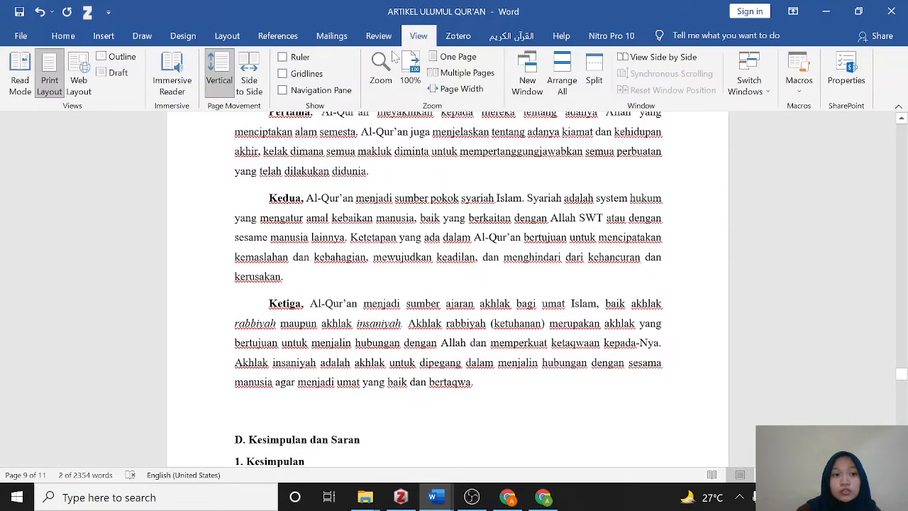
pyautogui.click(318, 92)
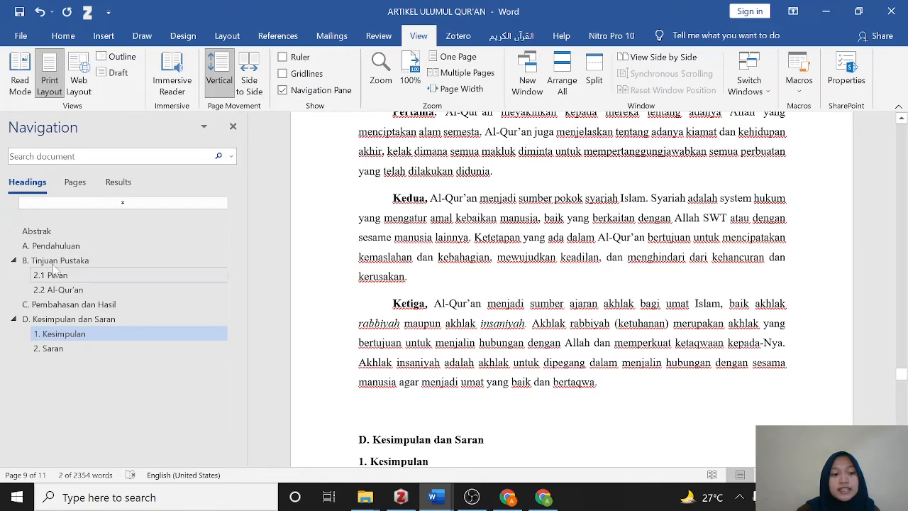
# Step: Check the heading outline by jumping to "Abstrak", "B. Tinjuan Pustaka" and "2.1 Peran", and return to the start of the article
pyautogui.click(50, 236)
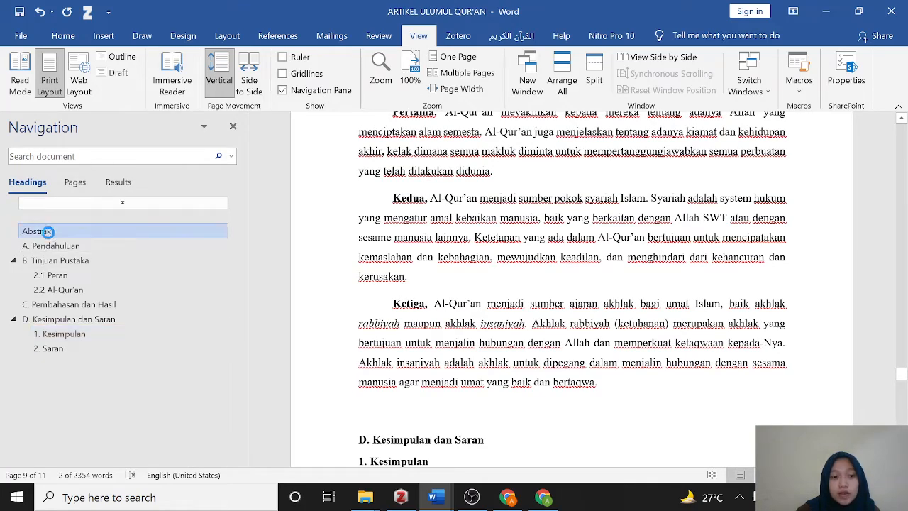
pyautogui.click(60, 262)
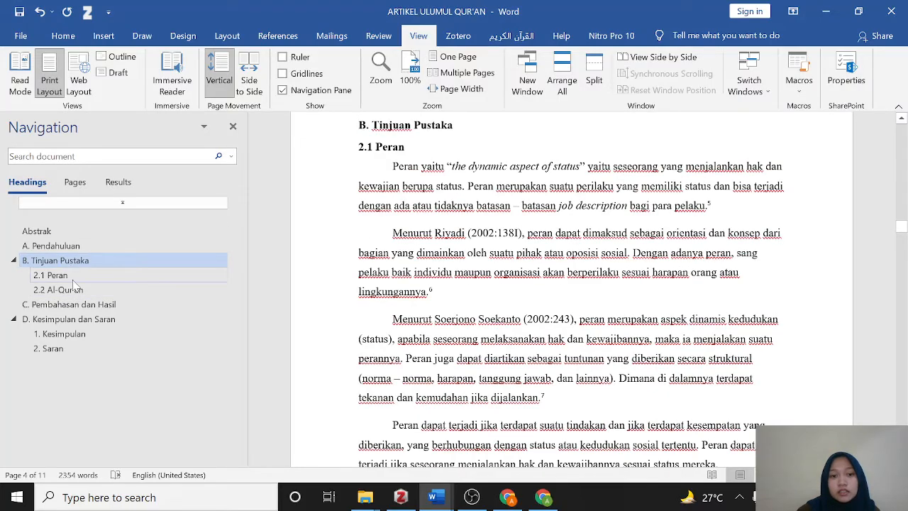
pyautogui.click(109, 276)
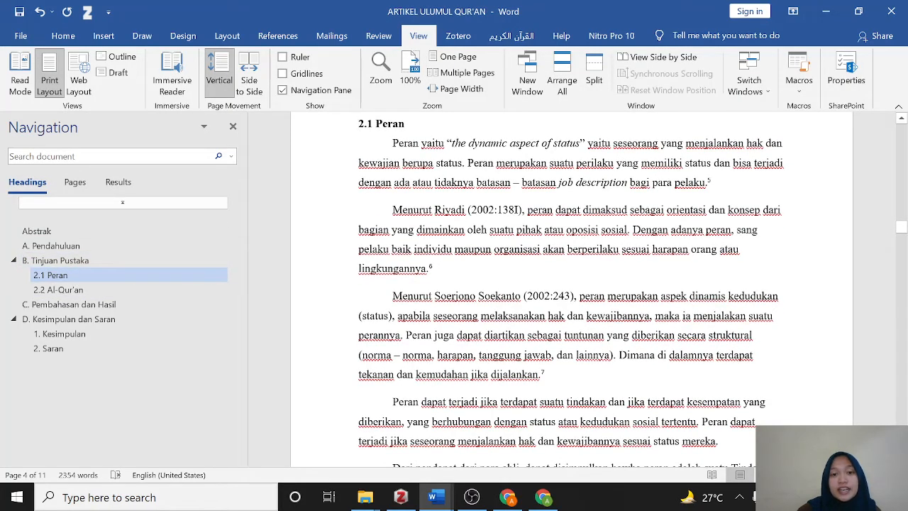
pyautogui.scroll(-10, 567, 291)
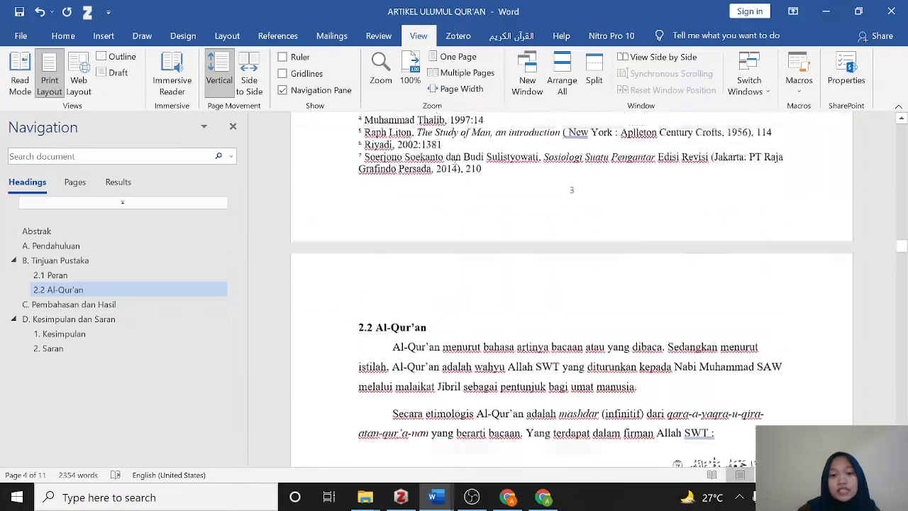
pyautogui.scroll(20, 570, 290)
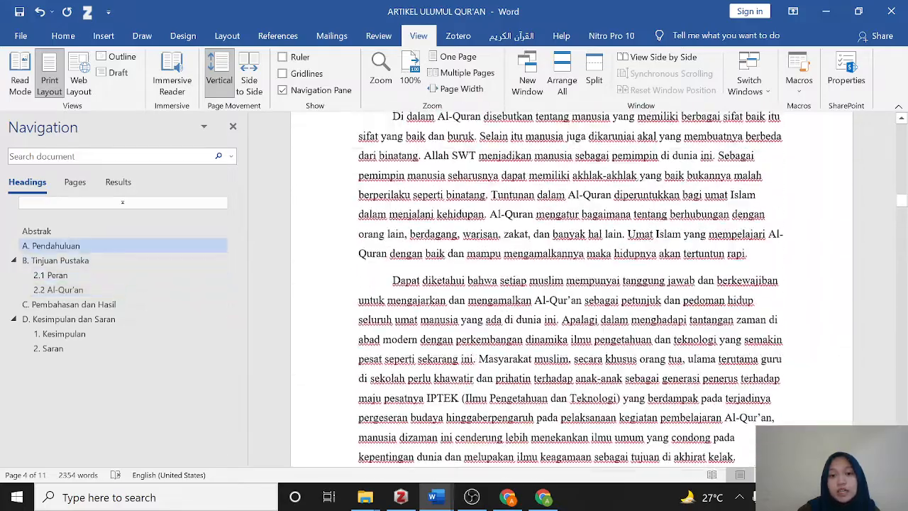
pyautogui.scroll(15, 454, 175)
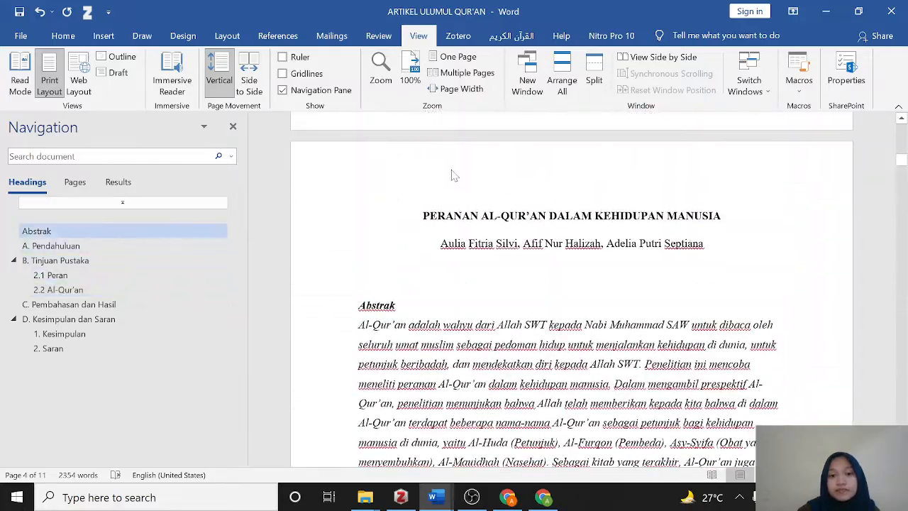
pyautogui.click(122, 203)
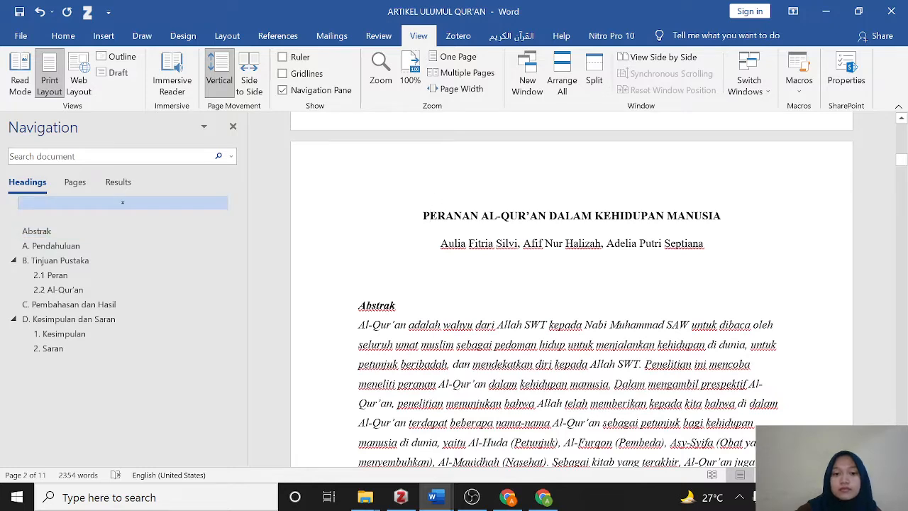
# Step: Add blank lines above the article title and left-align the first empty line
pyautogui.press('Return')
pyautogui.press('Return')
pyautogui.press('Return')
pyautogui.press('Return')
pyautogui.press('Return')
pyautogui.press('Return')
pyautogui.press('Return')
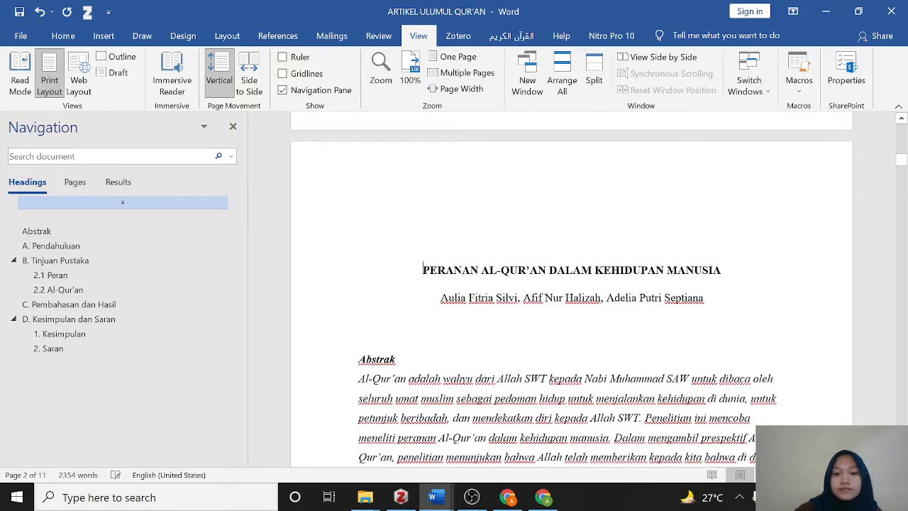
pyautogui.click(370, 190)
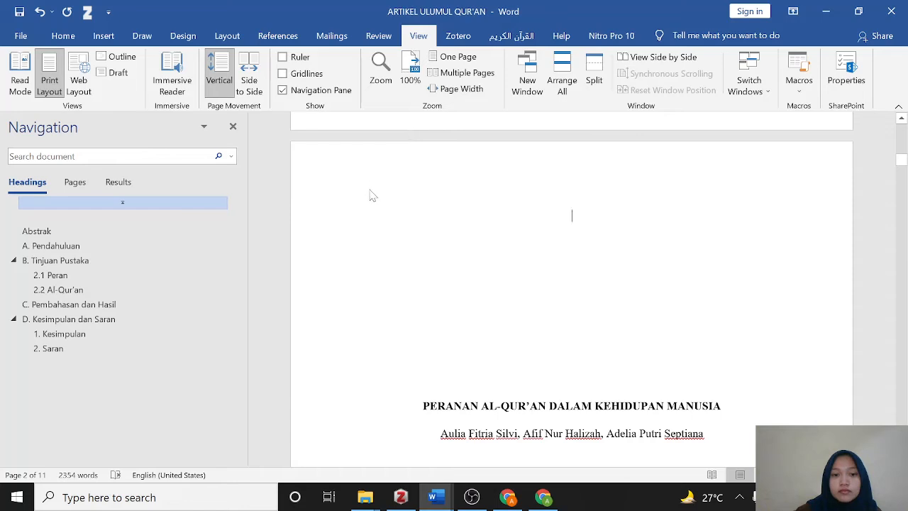
pyautogui.click(62, 35)
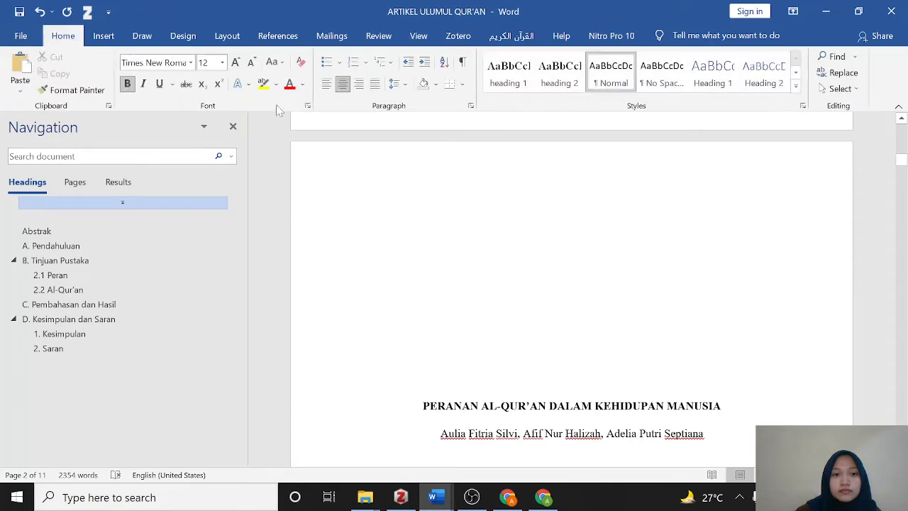
pyautogui.click(326, 85)
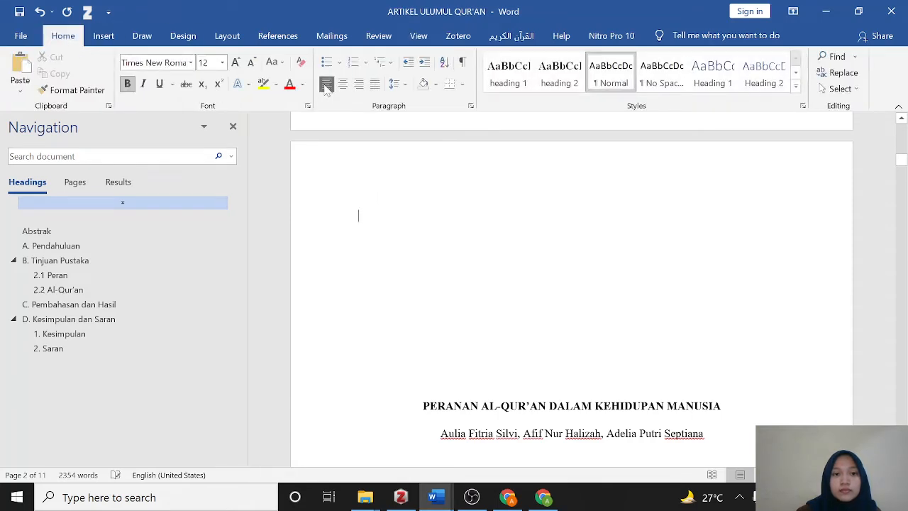
# Step: Insert the Automatic Table 1 table of contents on the empty line and change its heading to "Daftar Isi"
pyautogui.click(278, 36)
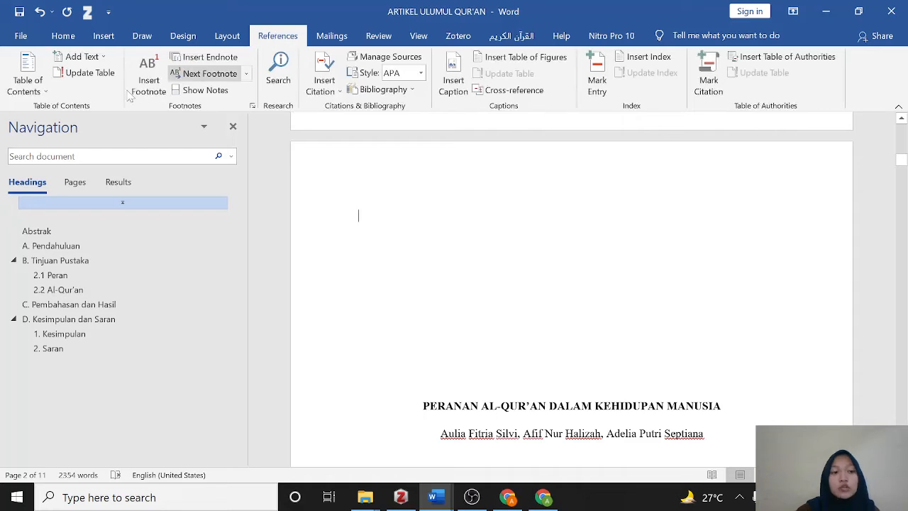
pyautogui.click(29, 79)
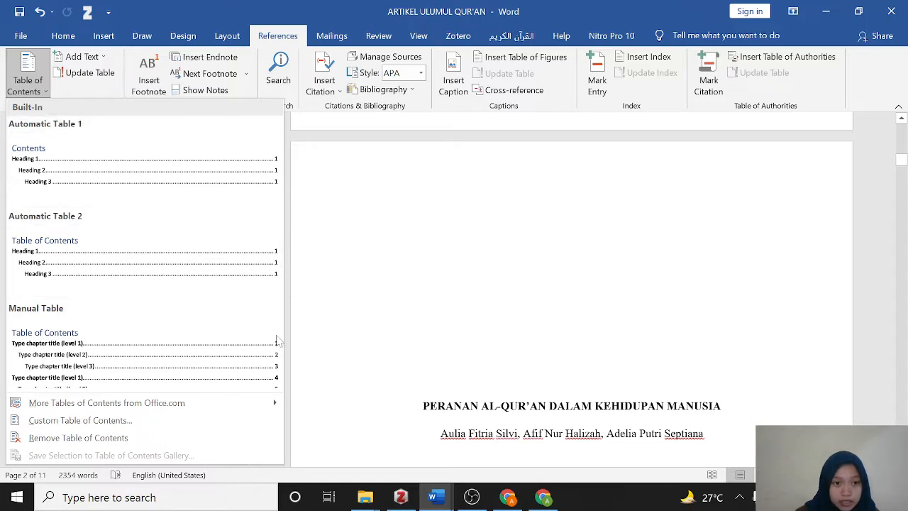
pyautogui.click(206, 181)
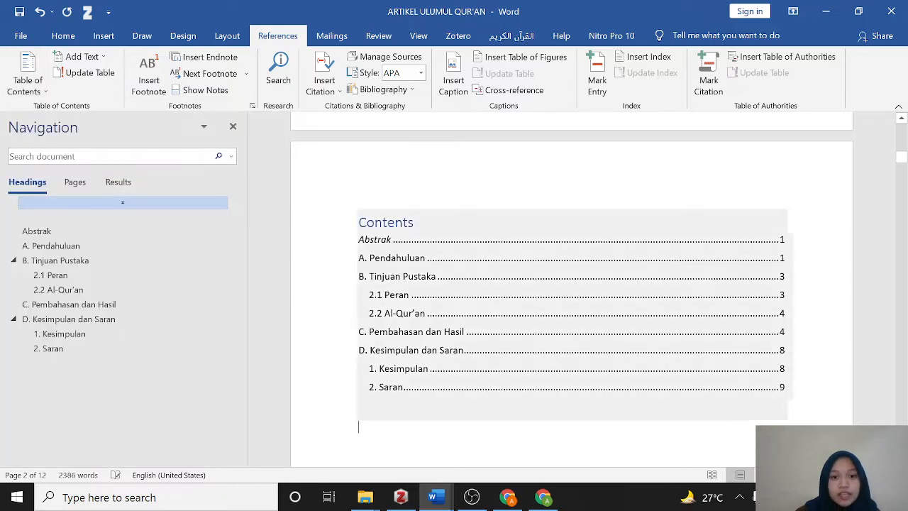
pyautogui.click(439, 218)
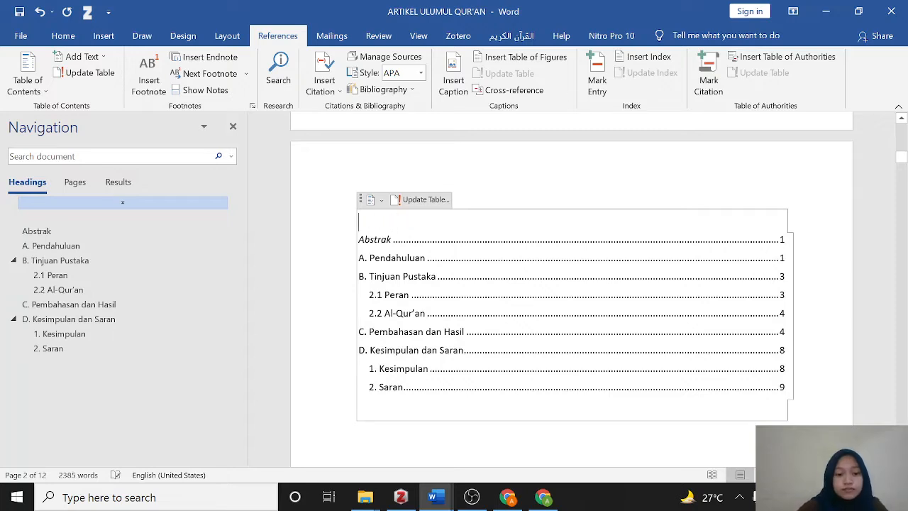
pyautogui.write('Daftar Isi')
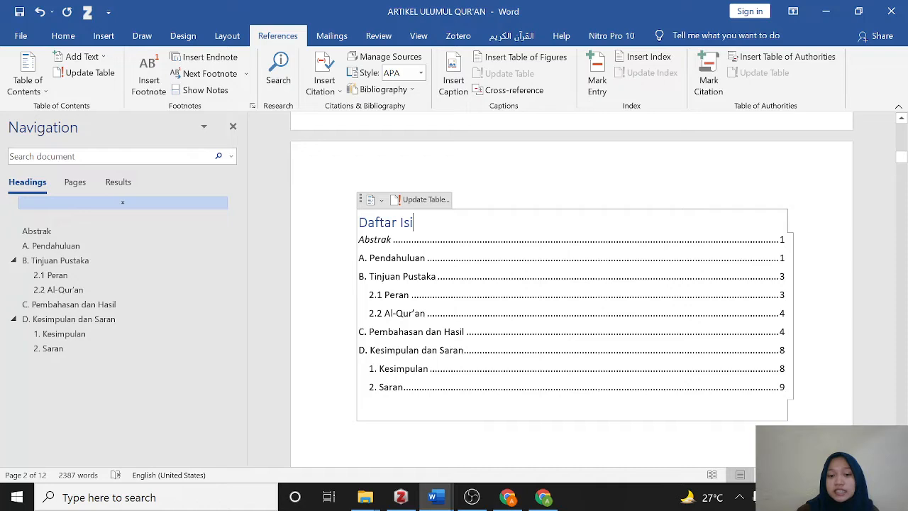
# Step: Update the page numbers only in the table of contents and compare it with the article below
pyautogui.click(422, 201)
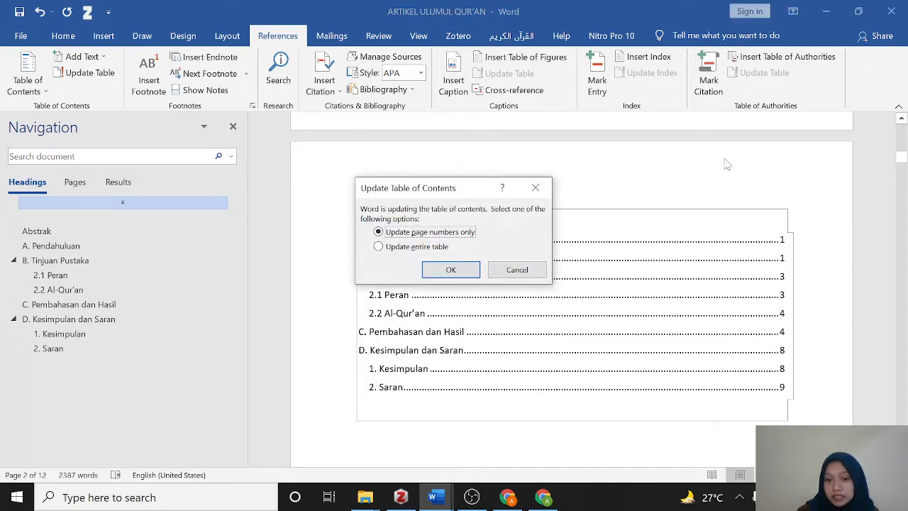
pyautogui.click(451, 270)
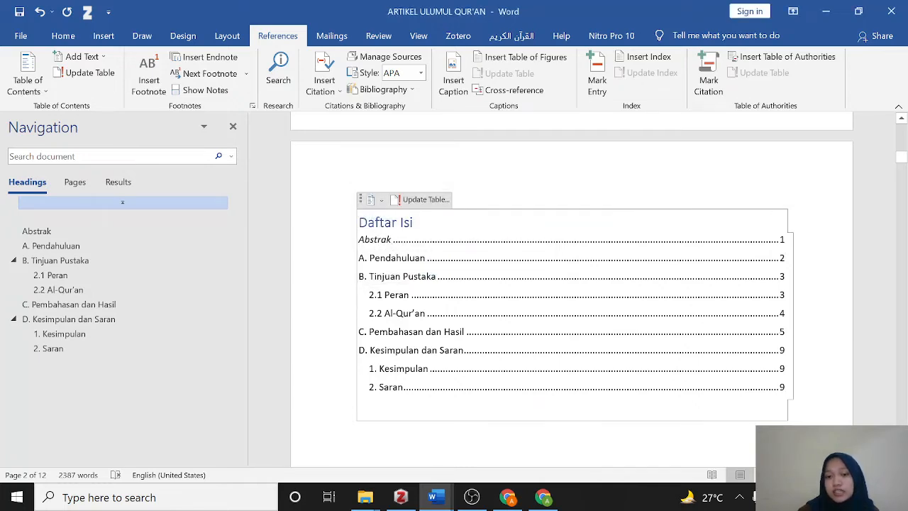
pyautogui.scroll(-4, 644, 215)
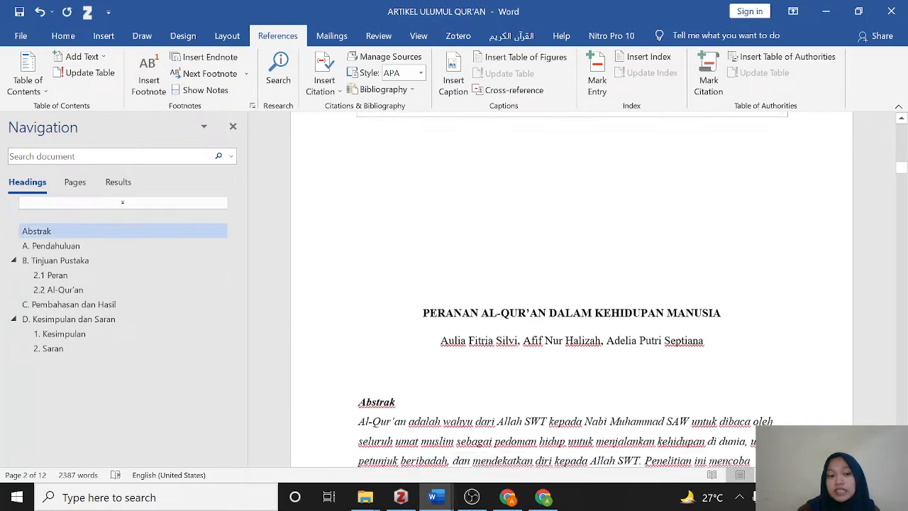
pyautogui.scroll(3, 644, 215)
pyautogui.scroll(1, 644, 215)
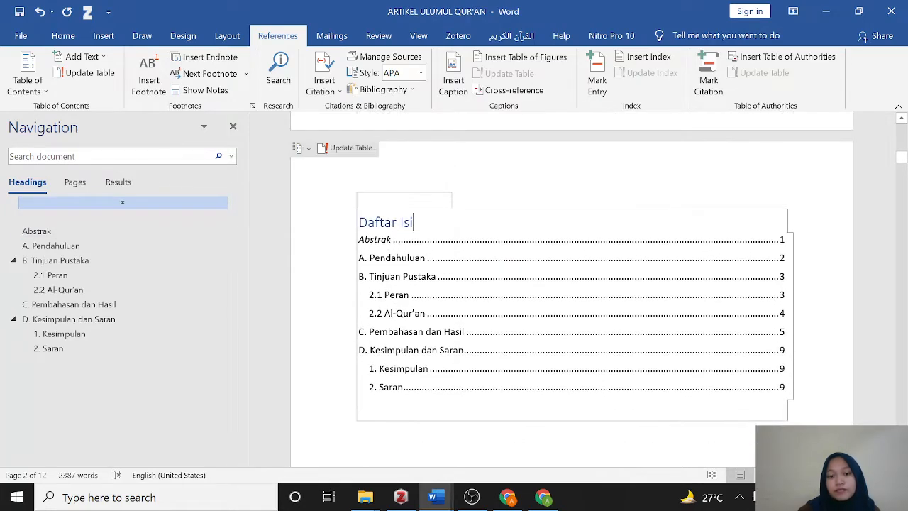
# Step: Switch to the blank Document2 and show the Quran add-in's tools
pyautogui.click(477, 493)
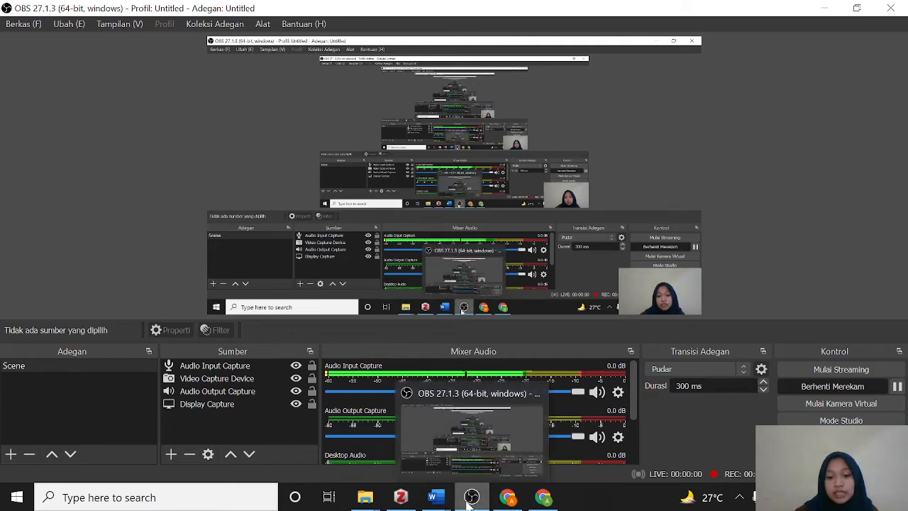
pyautogui.moveTo(446, 502)
pyautogui.click(574, 436)
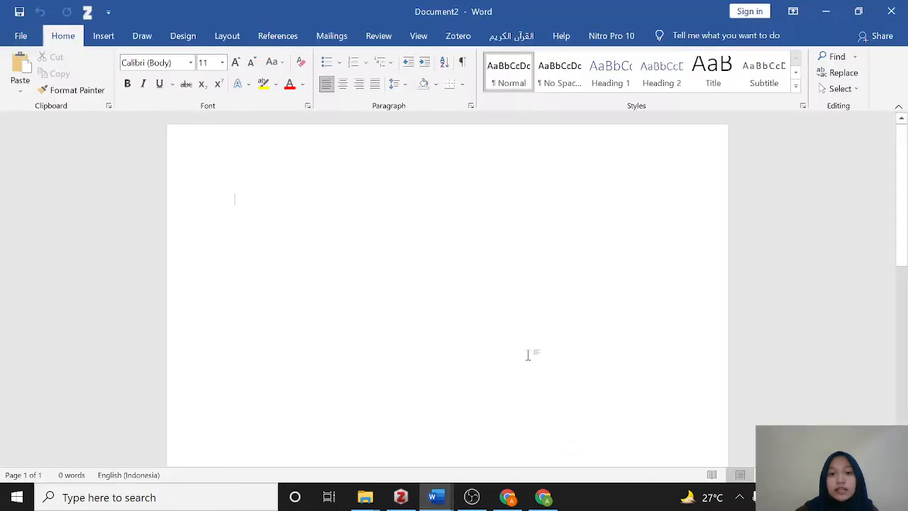
pyautogui.click(527, 35)
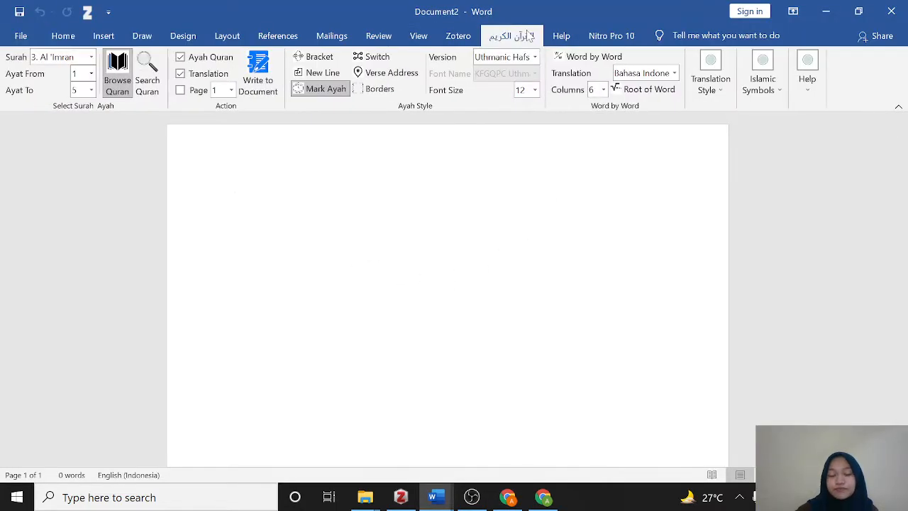
# Step: Set the Quran add-in's translation to English Sahih International
pyautogui.click(711, 79)
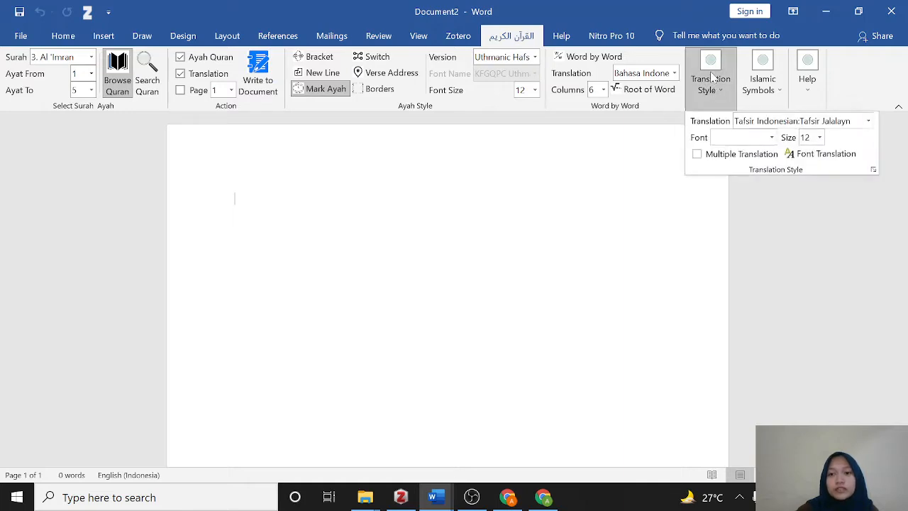
pyautogui.click(711, 78)
pyautogui.click(711, 78)
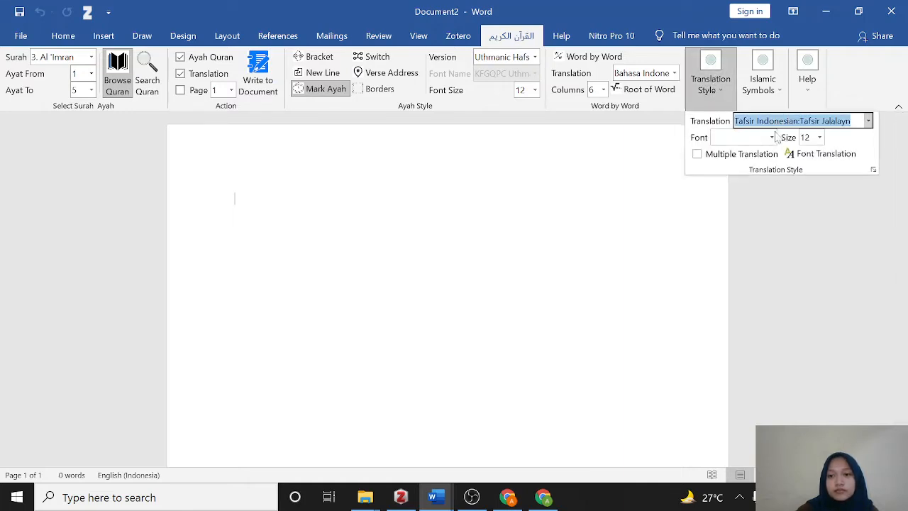
pyautogui.click(868, 124)
pyautogui.click(851, 138)
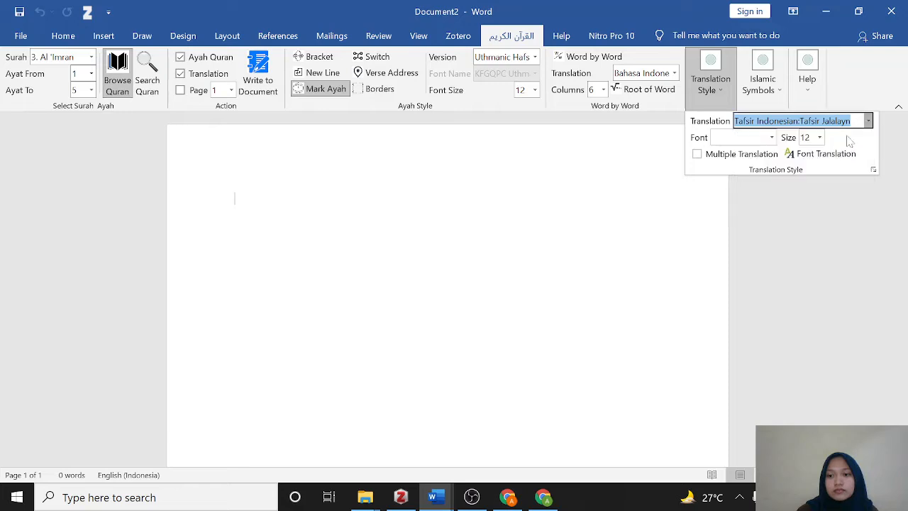
pyautogui.click(444, 215)
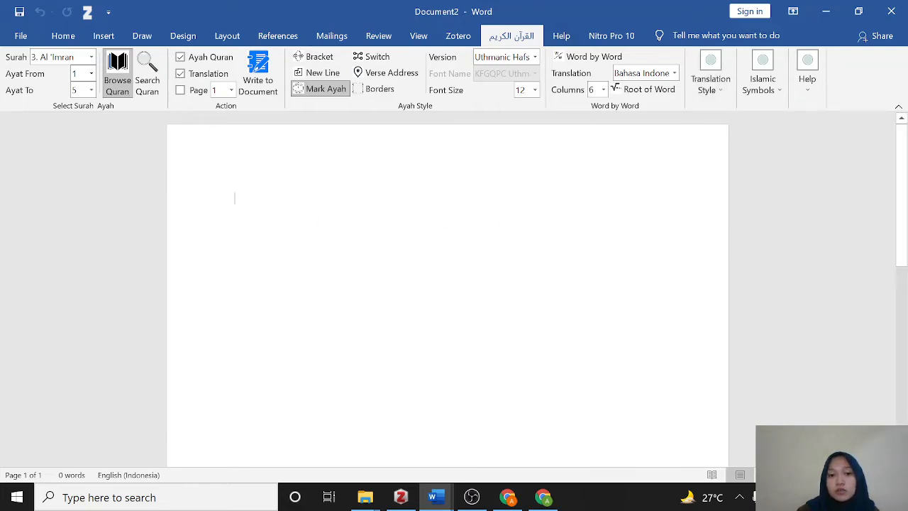
# Step: Switch to Chrome and open eldya.com's "Download Quran in Word terbaru 3.0" page to examine the downloads for each Office version
pyautogui.click(507, 496)
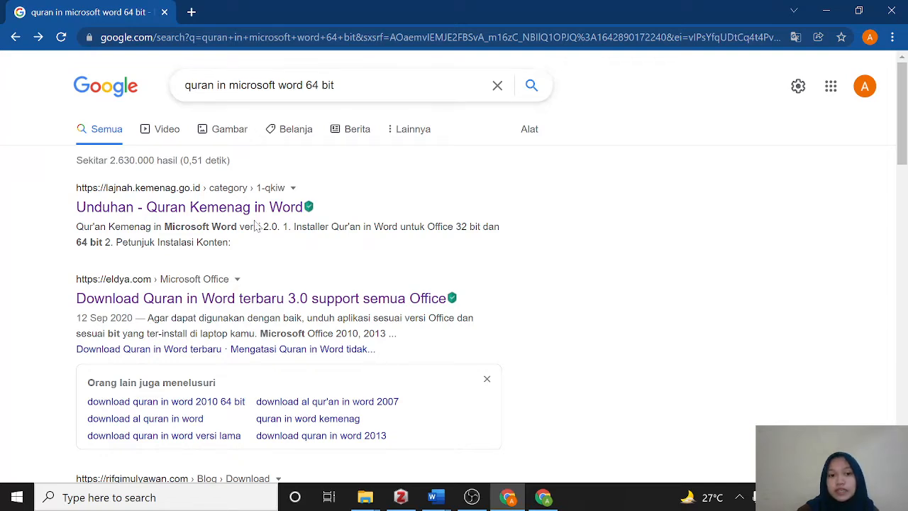
pyautogui.click(267, 301)
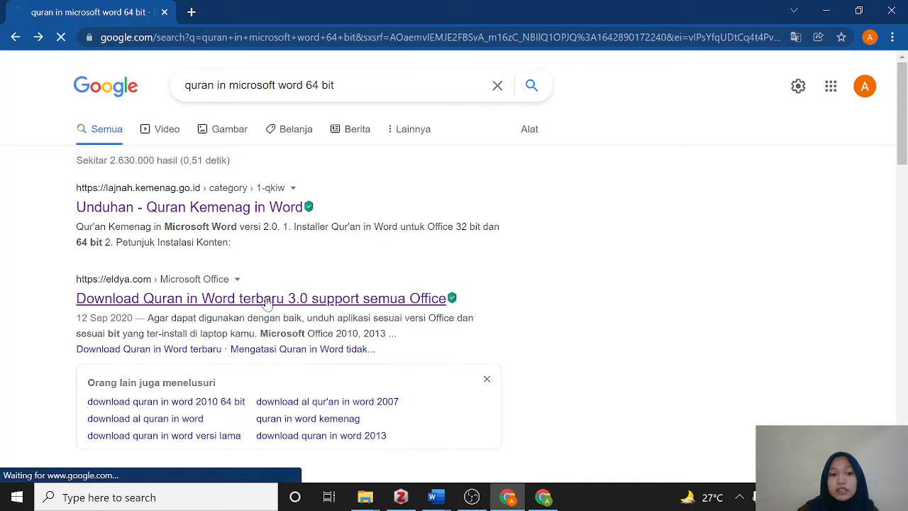
pyautogui.scroll(-10, 334, 242)
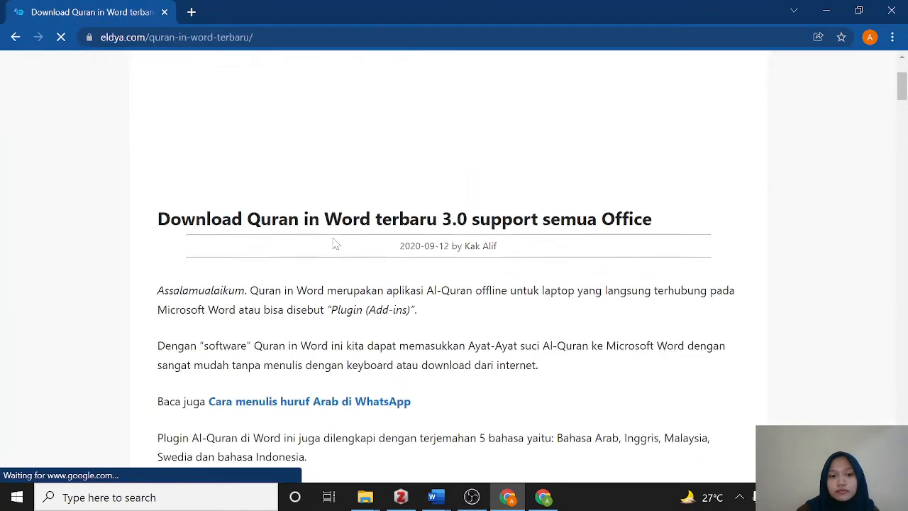
pyautogui.scroll(-5, 334, 253)
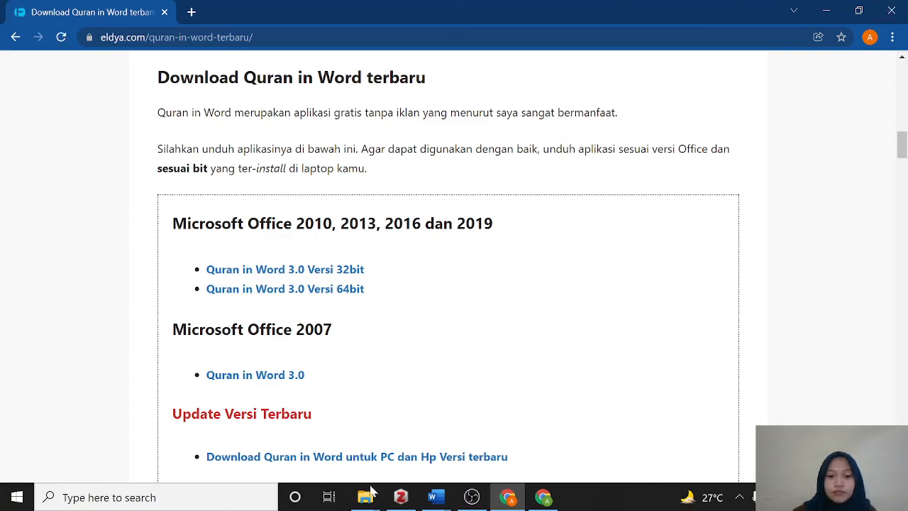
# Step: Switch back to Document2 in Word and choose surah 2. Al Baqarah, ayat 5 to 10
pyautogui.moveTo(440, 495)
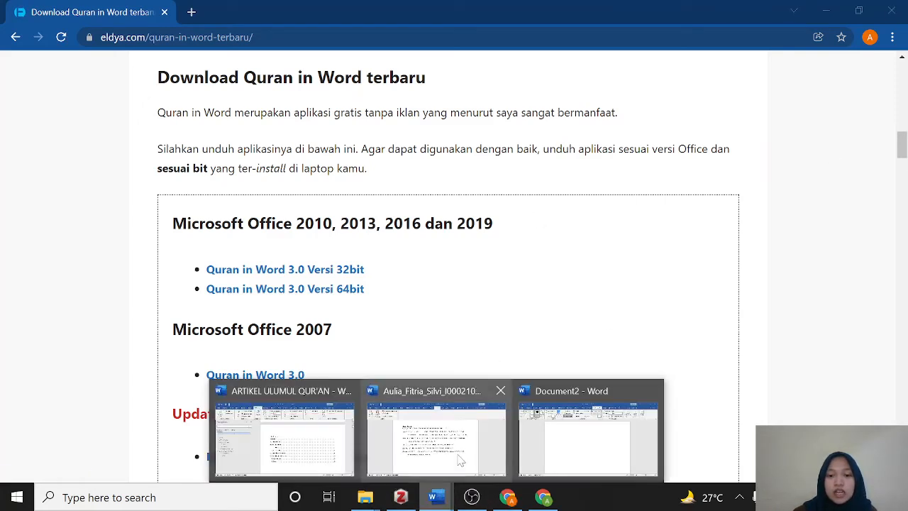
pyautogui.click(589, 440)
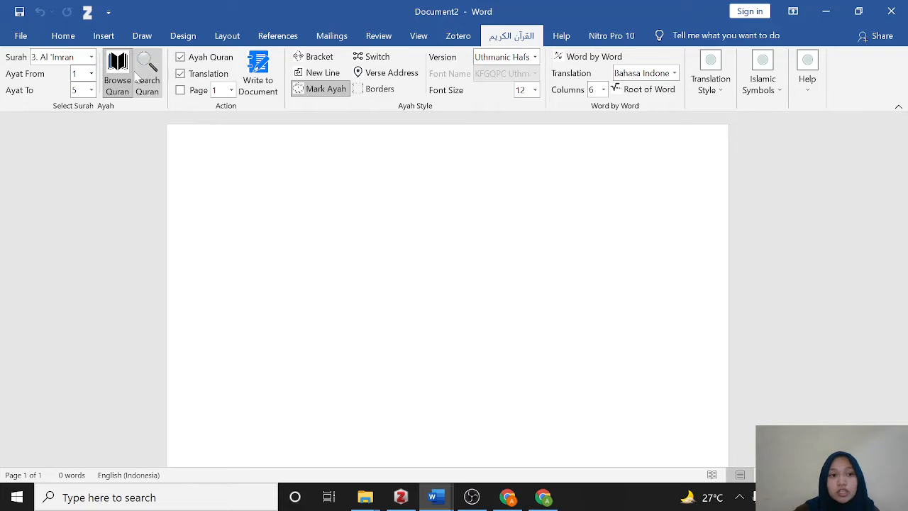
pyautogui.click(91, 58)
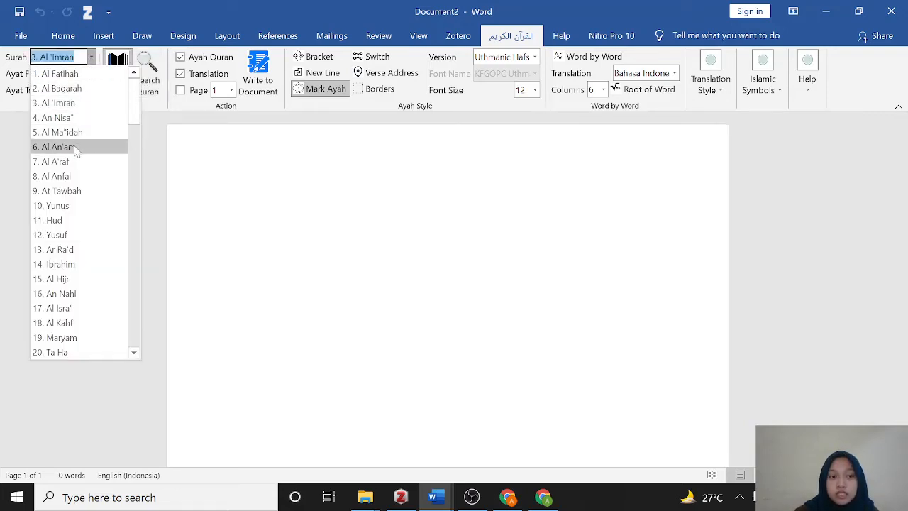
pyautogui.click(82, 90)
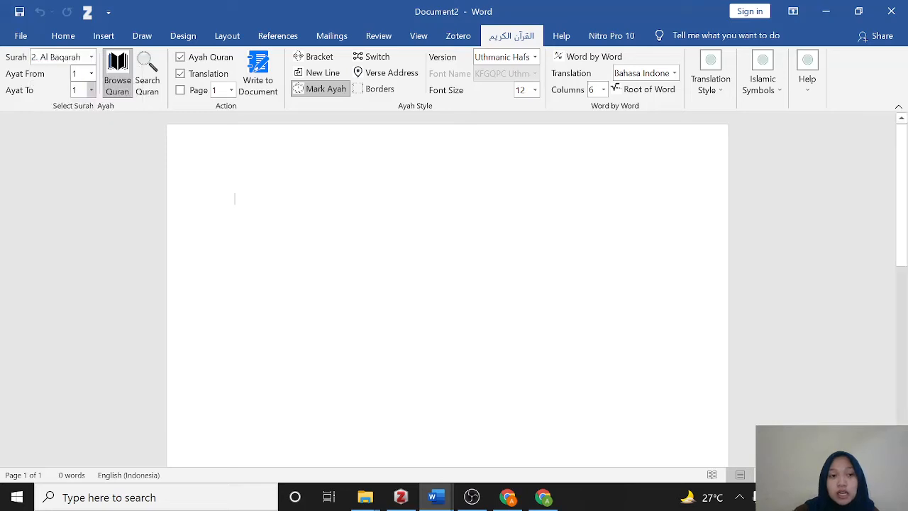
pyautogui.click(90, 74)
pyautogui.click(82, 148)
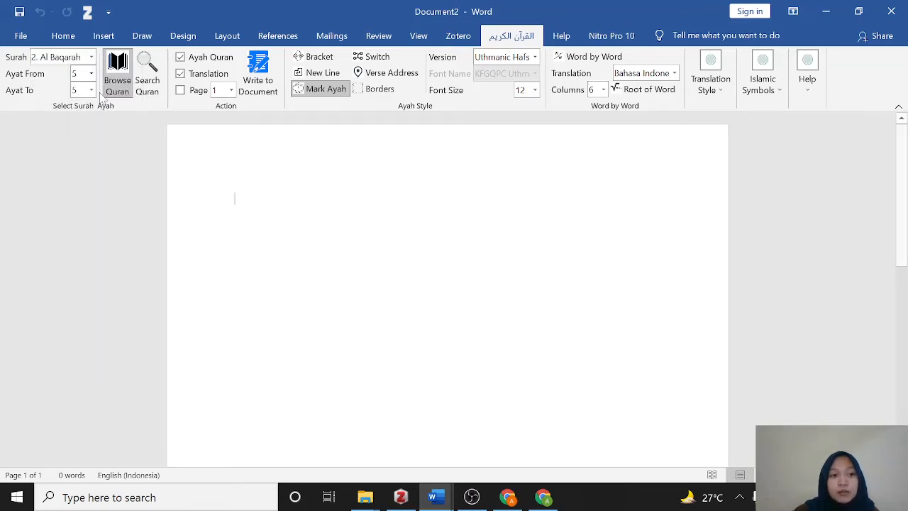
pyautogui.click(91, 90)
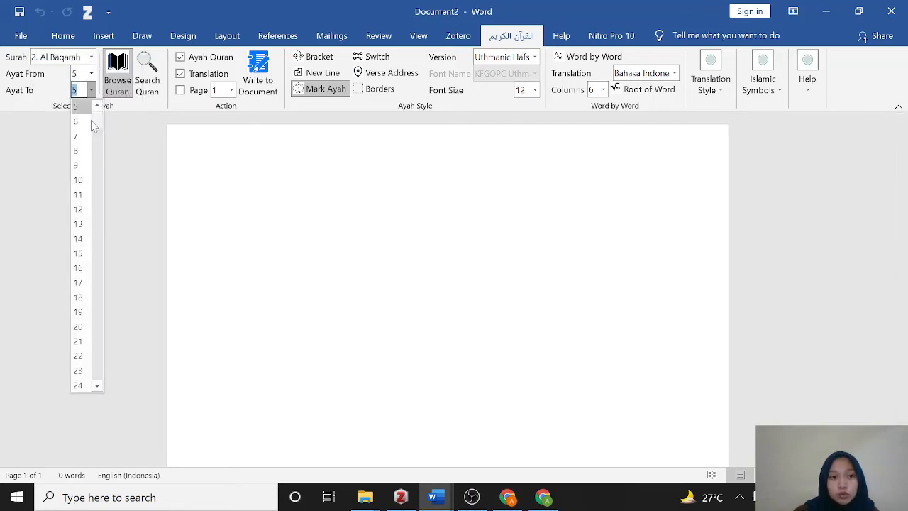
pyautogui.click(84, 179)
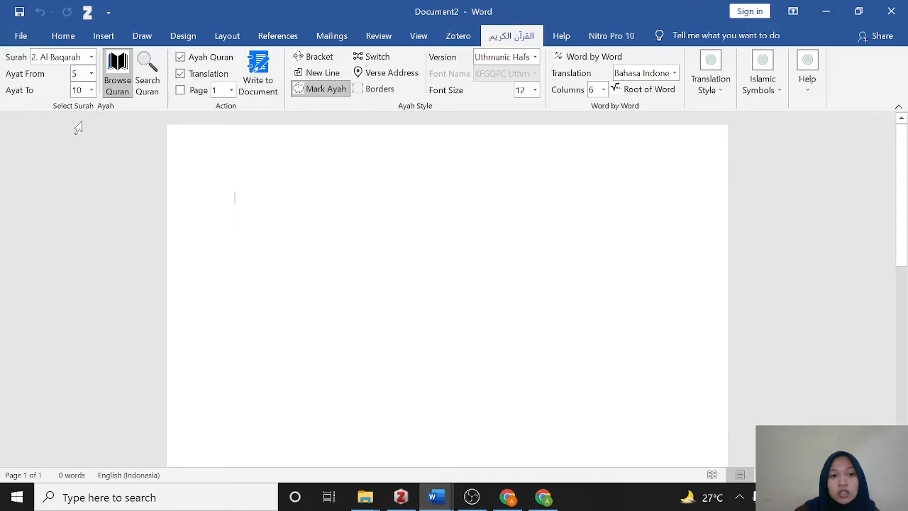
# Step: Write the chosen Al Baqarah verses with their English translation into the document and delete the inserted text
pyautogui.click(254, 83)
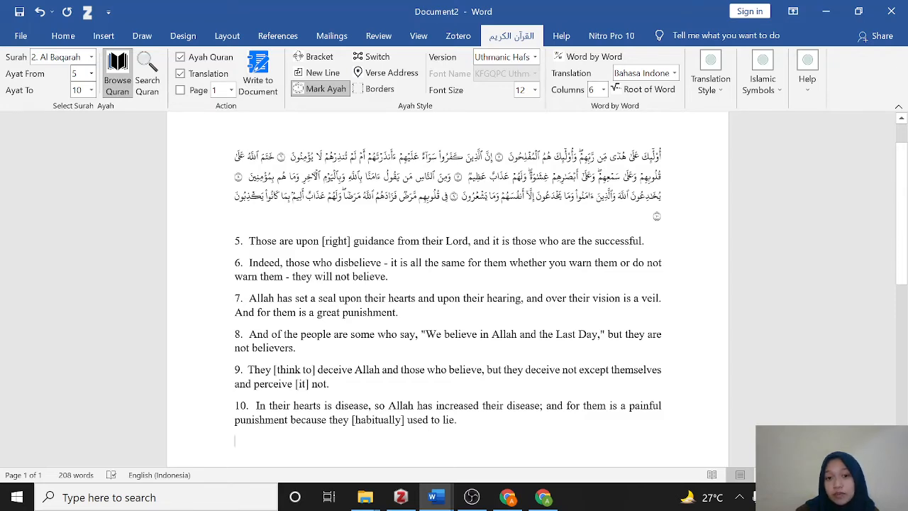
pyautogui.moveTo(661, 177); pyautogui.dragTo(245, 215)
pyautogui.click(458, 419)
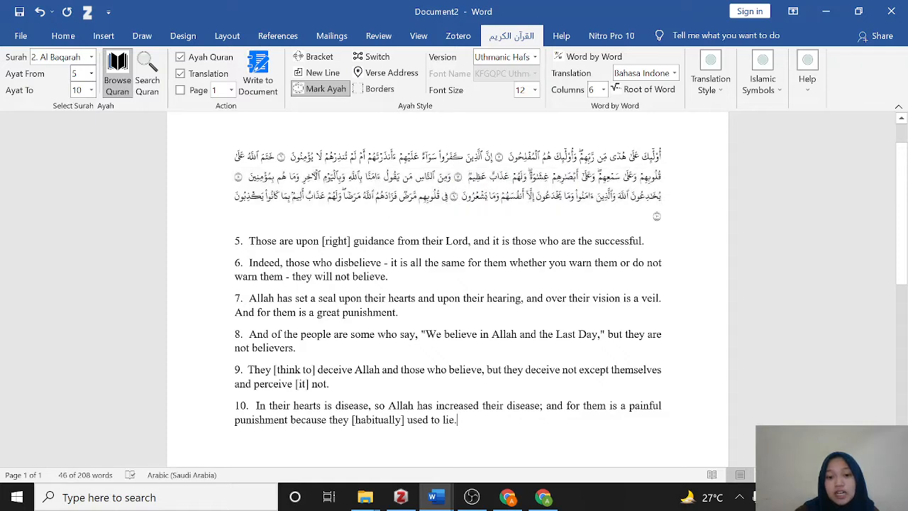
pyautogui.moveTo(459, 419); pyautogui.dragTo(661, 156)
pyautogui.press('Delete')
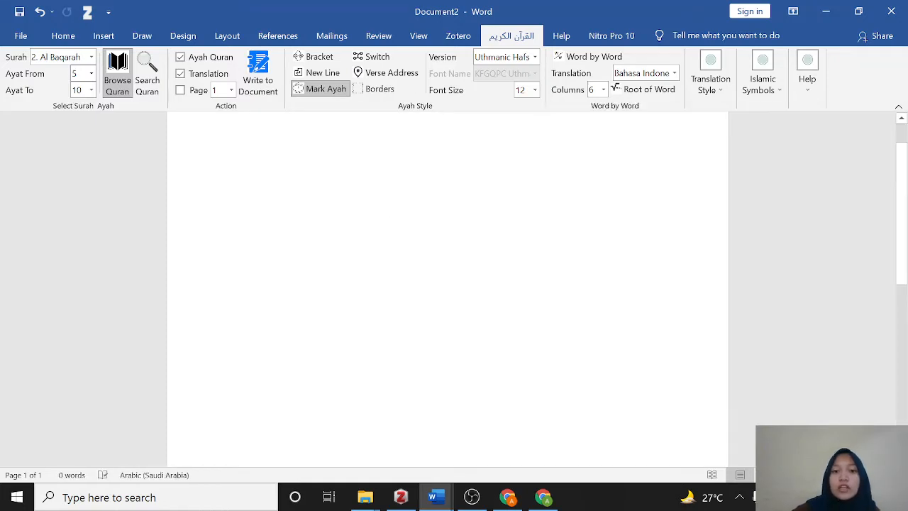
# Step: Set the Quran add-in's verse translation to Tafsir Indonesian:Tafsir Jalalayn
pyautogui.click(715, 86)
pyautogui.click(867, 120)
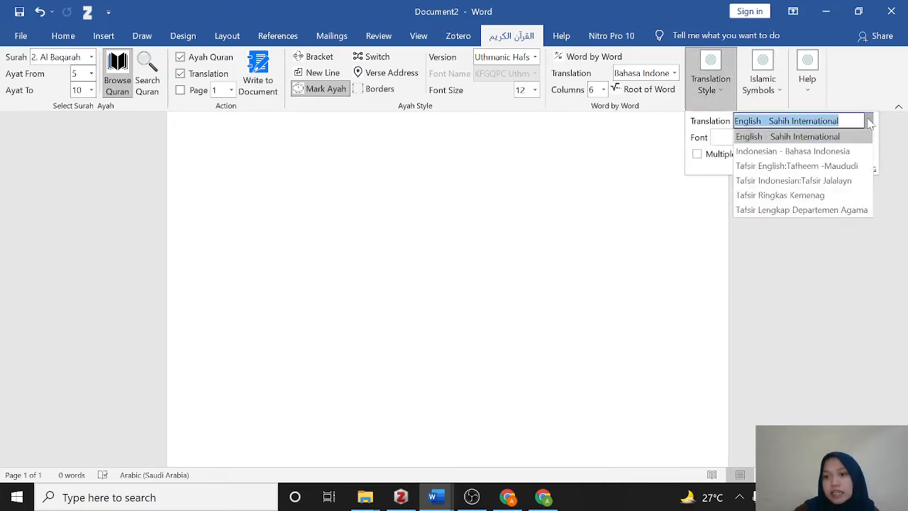
pyautogui.click(816, 182)
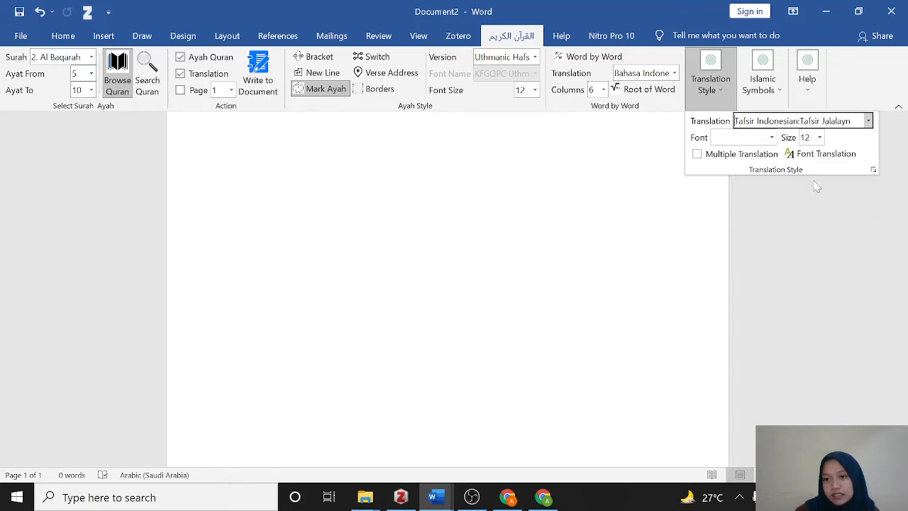
# Step: Set the translation font to Times New Roman and return to the blank document page
pyautogui.click(772, 139)
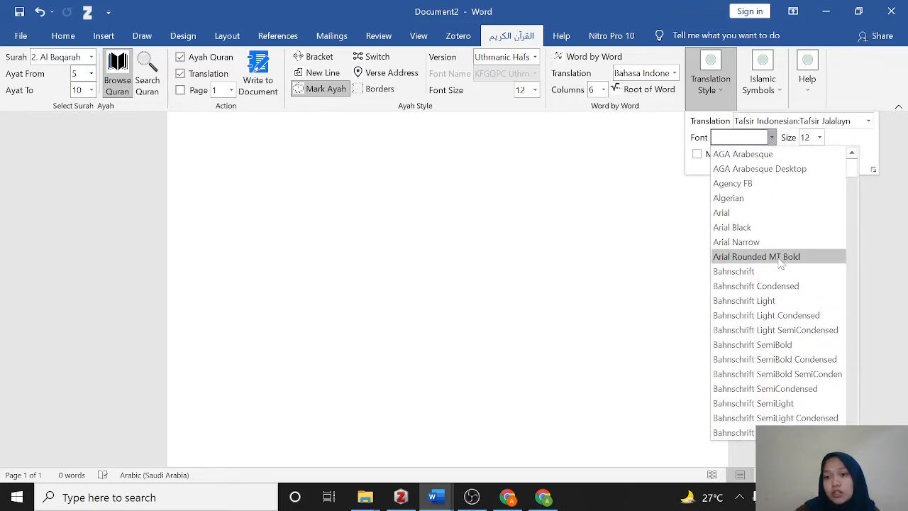
pyautogui.scroll(-14, 776, 253)
pyautogui.scroll(-20, 776, 253)
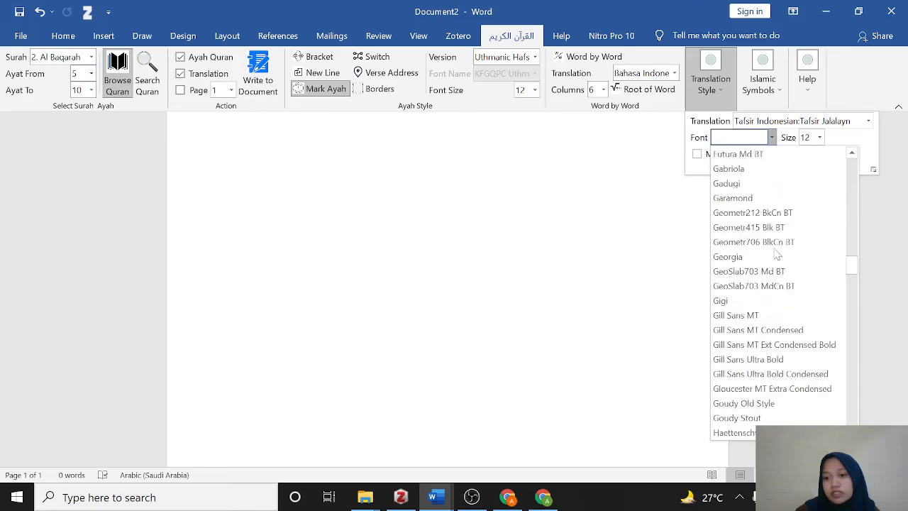
pyautogui.scroll(-10, 775, 257)
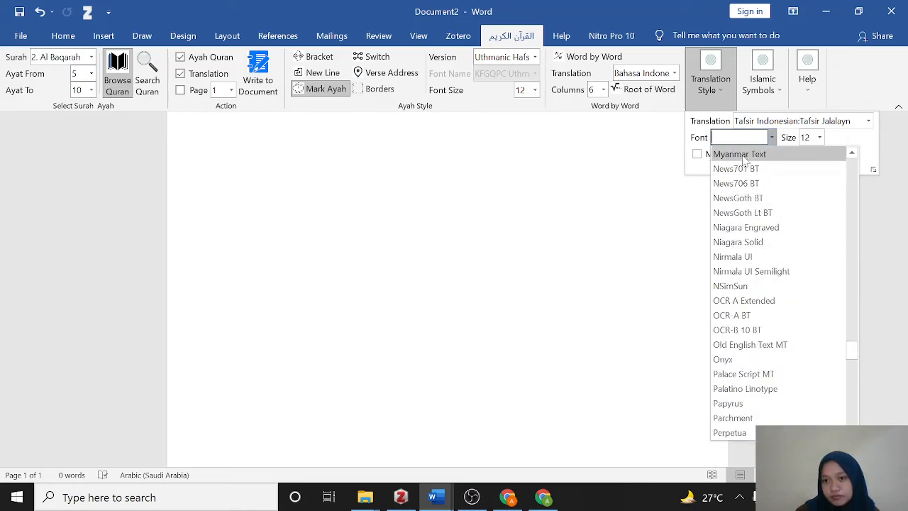
pyautogui.write('Times New Ro')
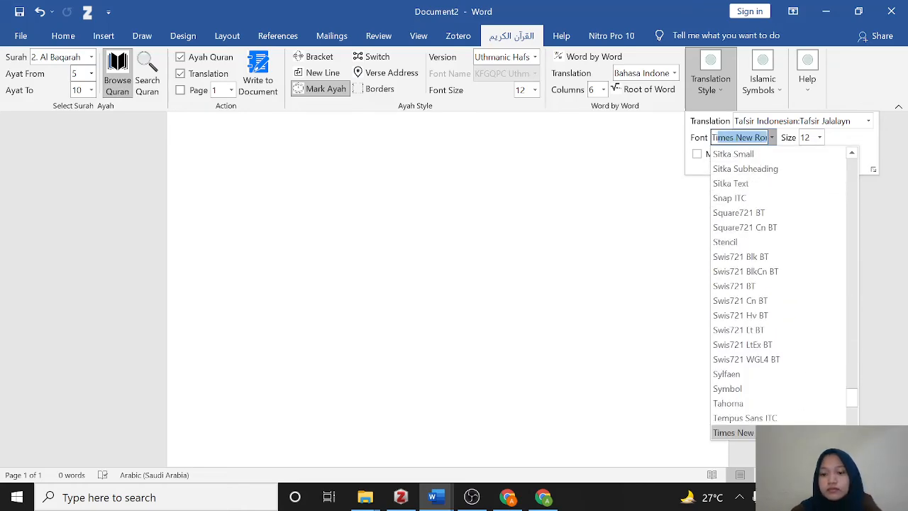
pyautogui.press('Return')
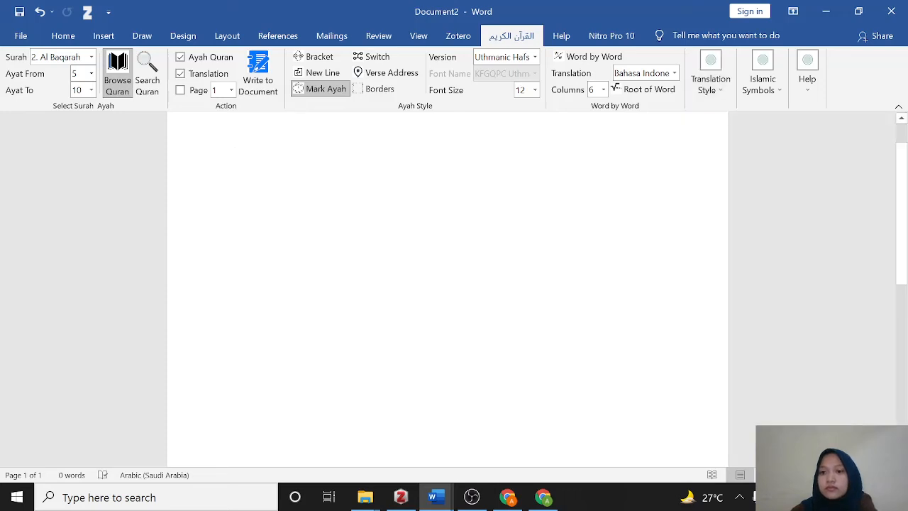
pyautogui.click(709, 78)
pyautogui.click(468, 180)
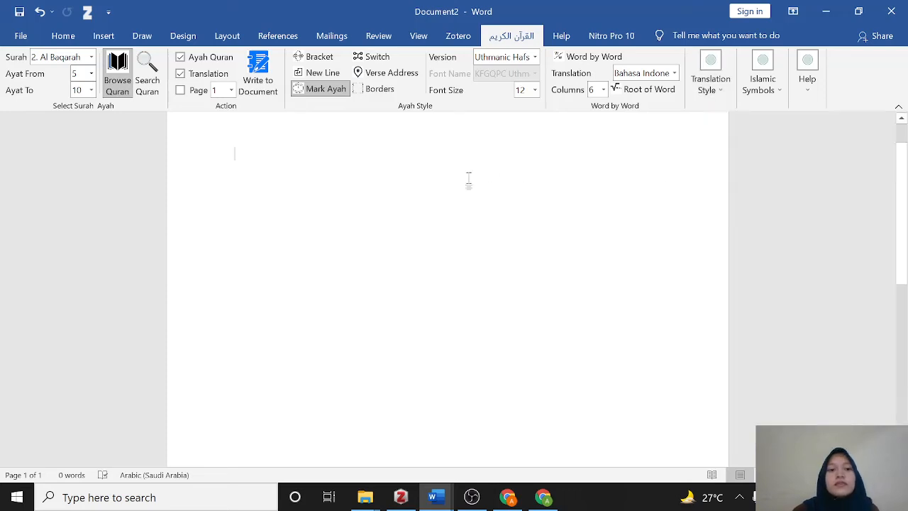
# Step: Choose surah 2. Al Baqarah with the verse range from ayat 5 to ayat 10
pyautogui.click(92, 56)
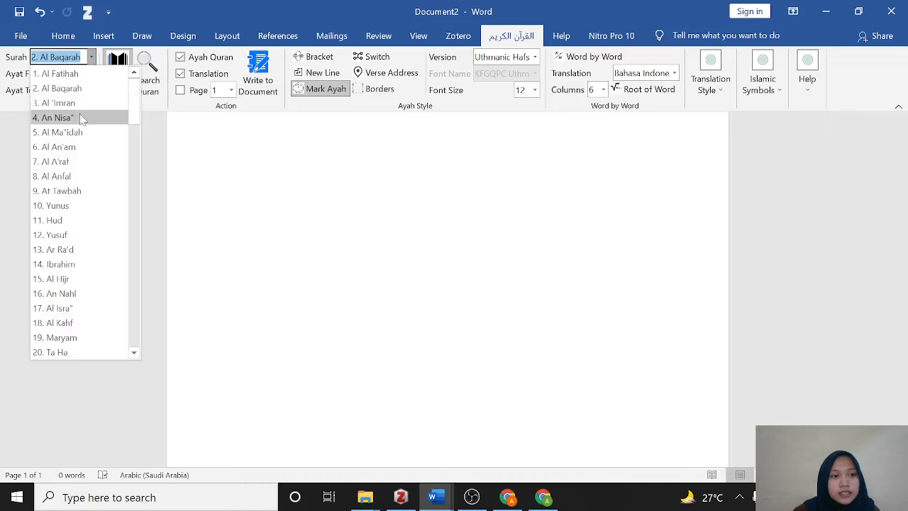
pyautogui.click(78, 87)
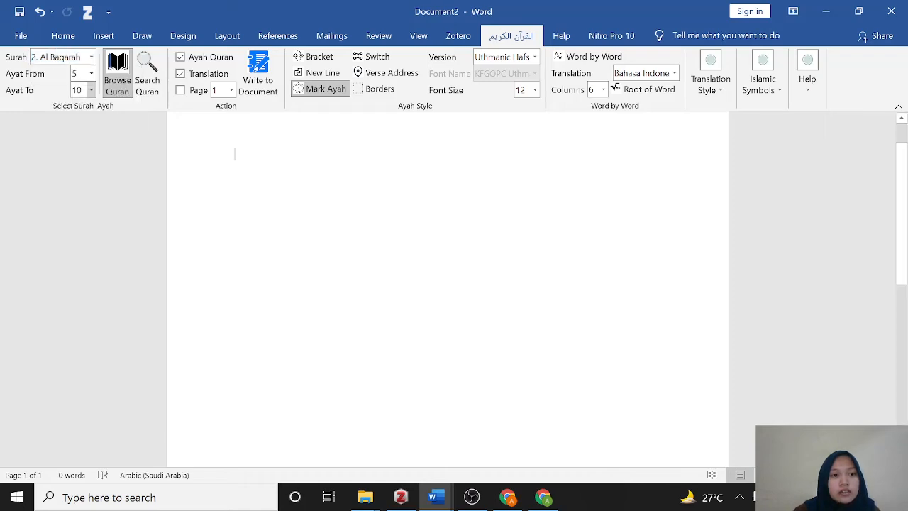
pyautogui.click(91, 73)
pyautogui.click(81, 134)
pyautogui.click(91, 90)
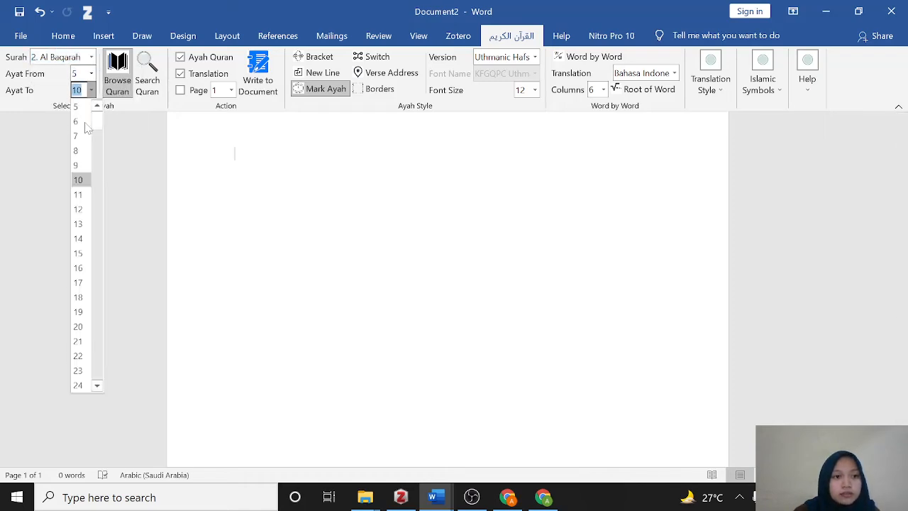
pyautogui.click(82, 177)
# Step: Write the selected Al Baqarah verses with their Tafsir Jalalayn text into the document and review the inserted text from its beginning
pyautogui.click(246, 80)
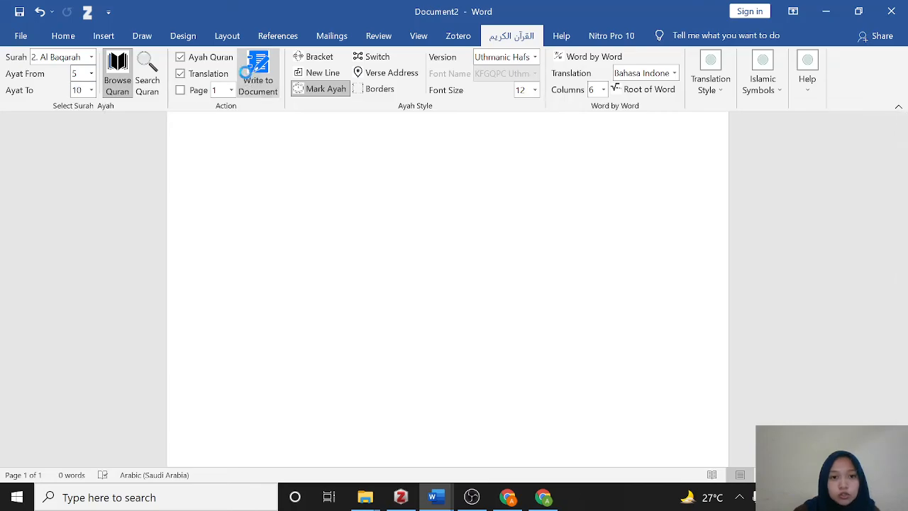
pyautogui.scroll(10, 446, 284)
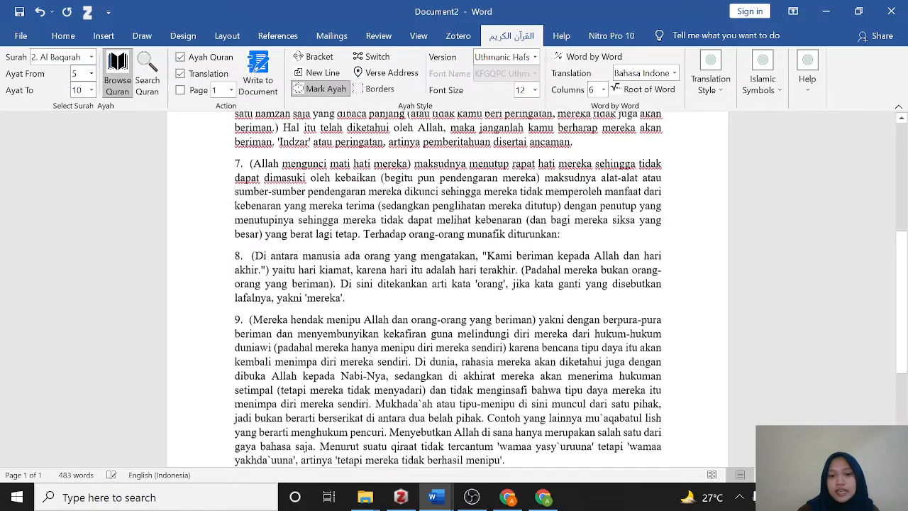
pyautogui.scroll(1, 447, 284)
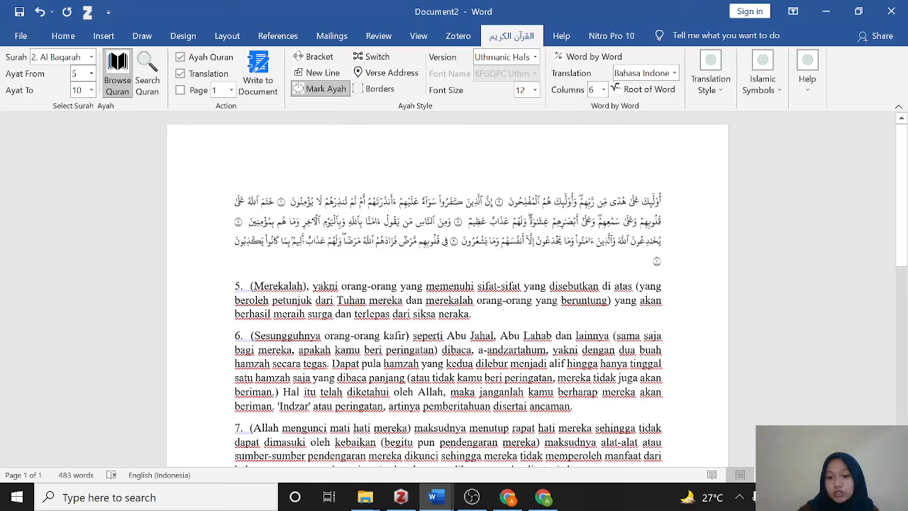
pyautogui.click(472, 497)
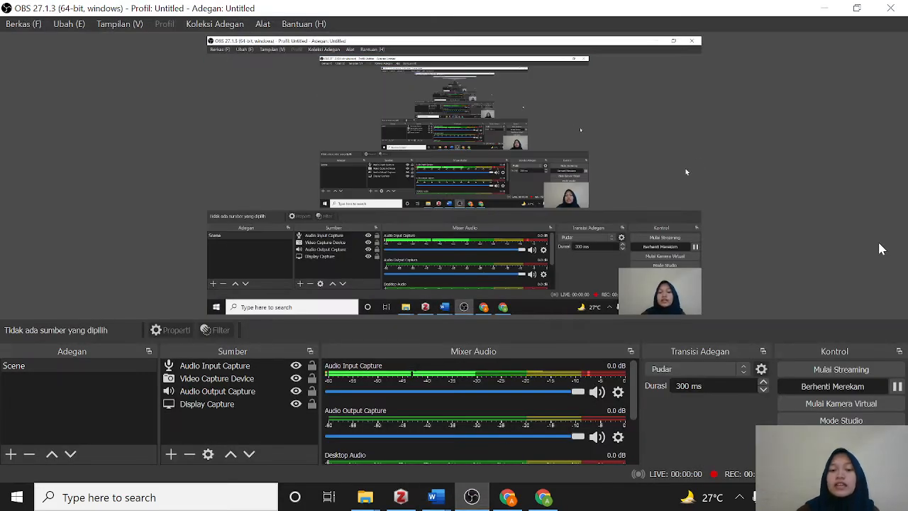